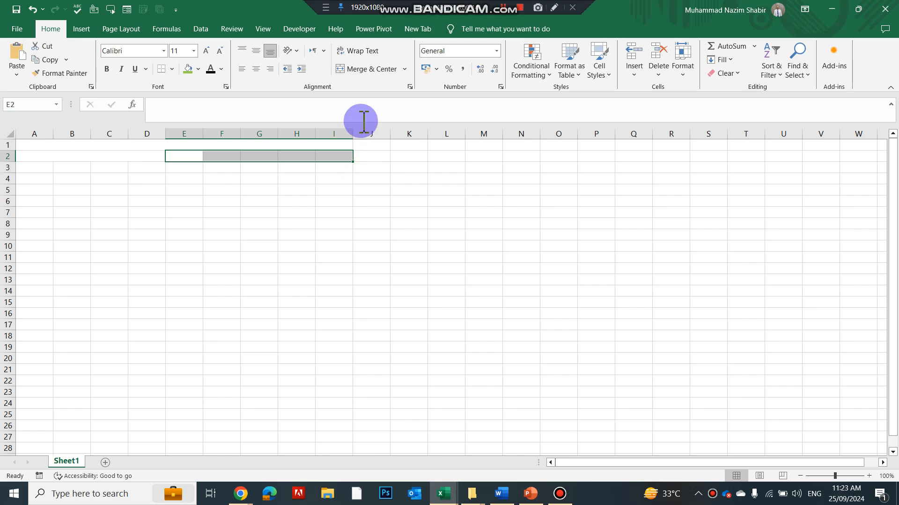
# Merge and center cells E2:I2 in row 2, and A3:D3 and E3:I3 in row 3.
pyautogui.click(374, 72)
pyautogui.keyDown('ctrl'); pyautogui.scroll(3, 170, 239); pyautogui.keyUp('ctrl')
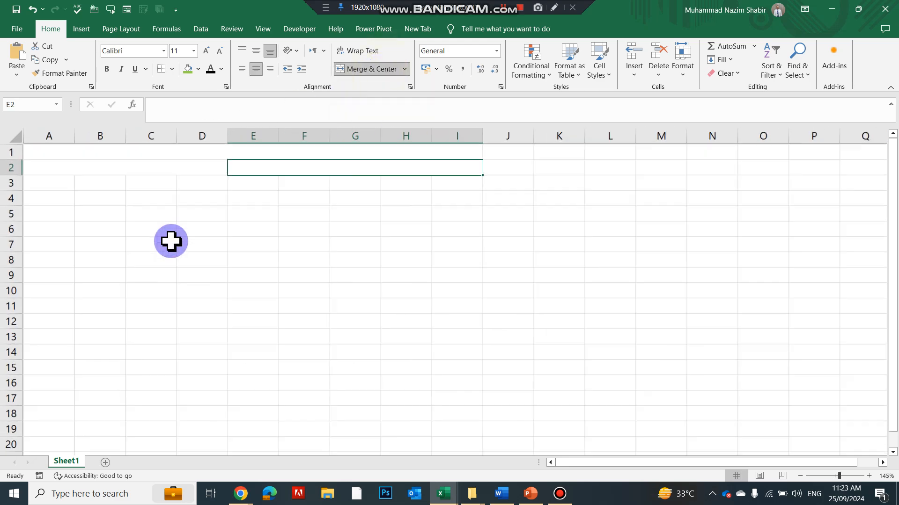
pyautogui.click(209, 221)
pyautogui.moveTo(47, 185); pyautogui.dragTo(480, 185)
pyautogui.click(361, 70)
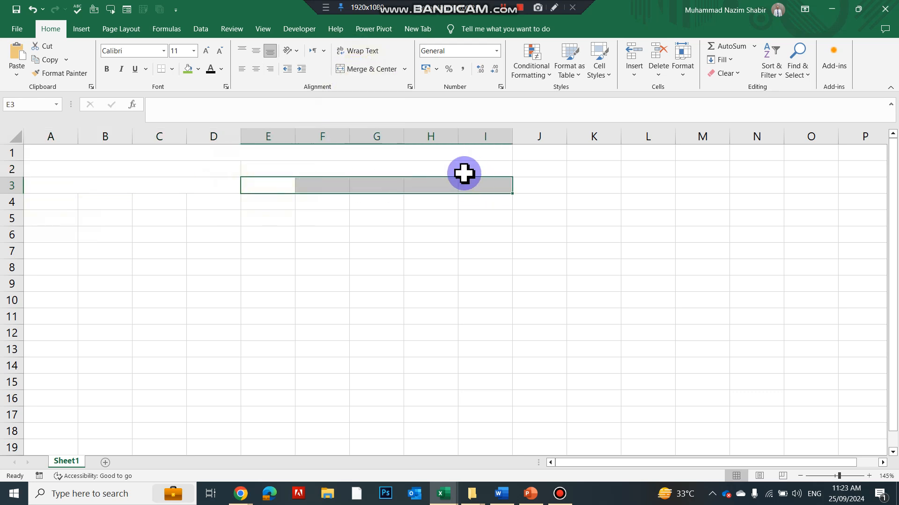
pyautogui.click(370, 70)
# Merge and center A4:I4 across row 4, and A5:D5 and E5:I5 as two blocks in row 5.
pyautogui.moveTo(38, 203); pyautogui.dragTo(463, 200)
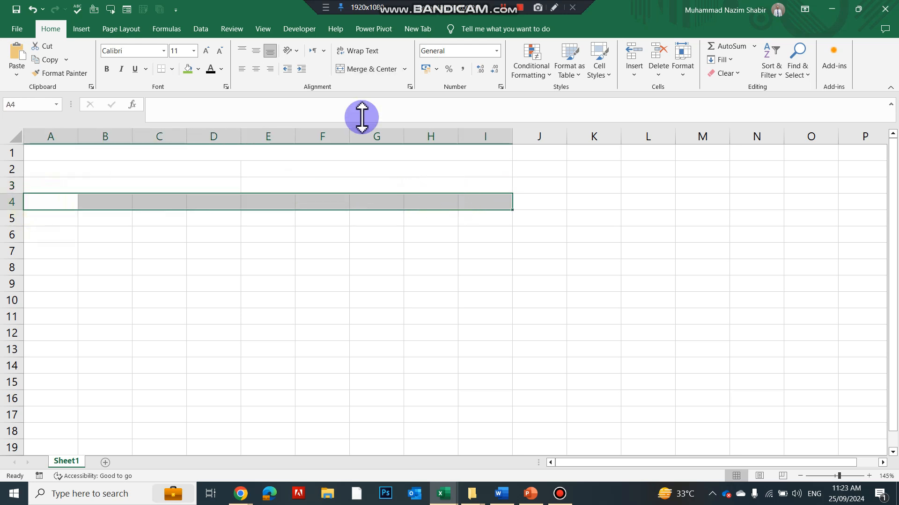
pyautogui.click(358, 69)
pyautogui.moveTo(53, 219); pyautogui.dragTo(471, 221)
pyautogui.click(364, 68)
pyautogui.click(358, 70)
# Apply All Borders to the two merged blocks in A5:I5.
pyautogui.moveTo(64, 219); pyautogui.dragTo(371, 212)
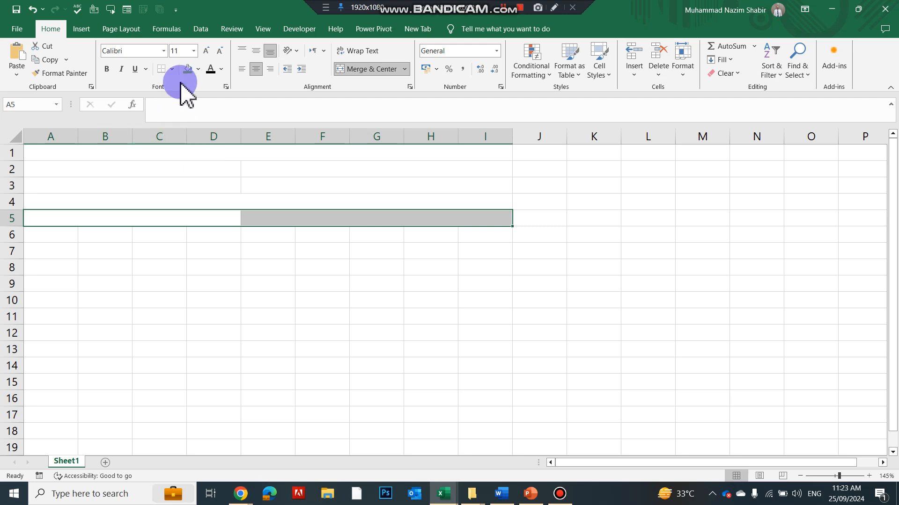
pyautogui.click(171, 70)
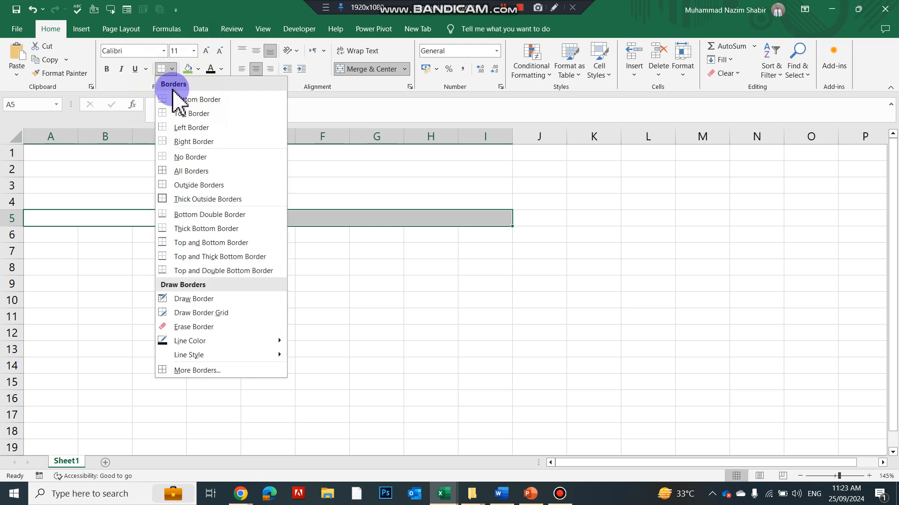
pyautogui.click(167, 170)
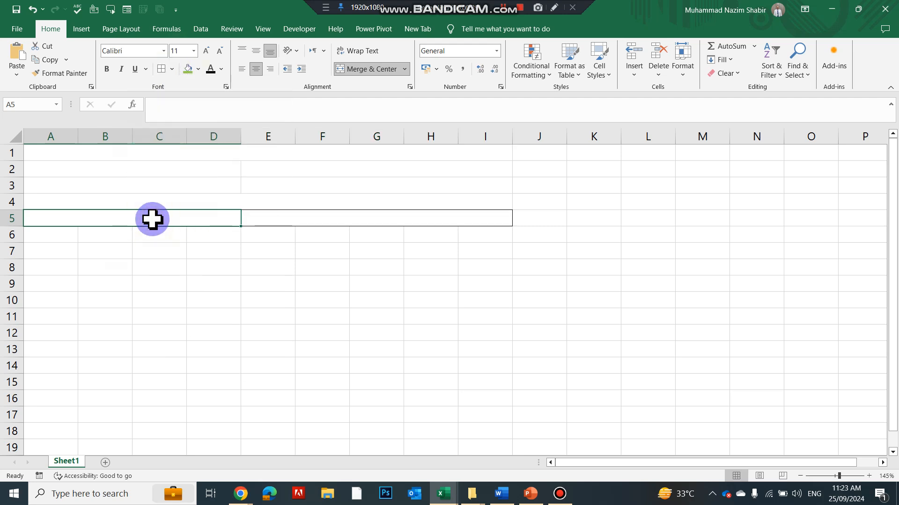
# Enter the section headings Income in A5 and Expense in E5.
pyautogui.write('ncome')
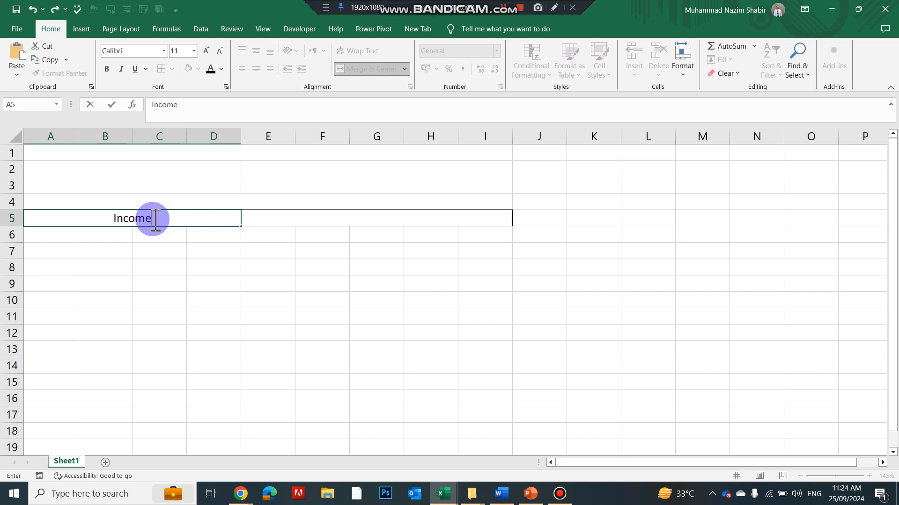
pyautogui.press('Tab')
pyautogui.write('E')
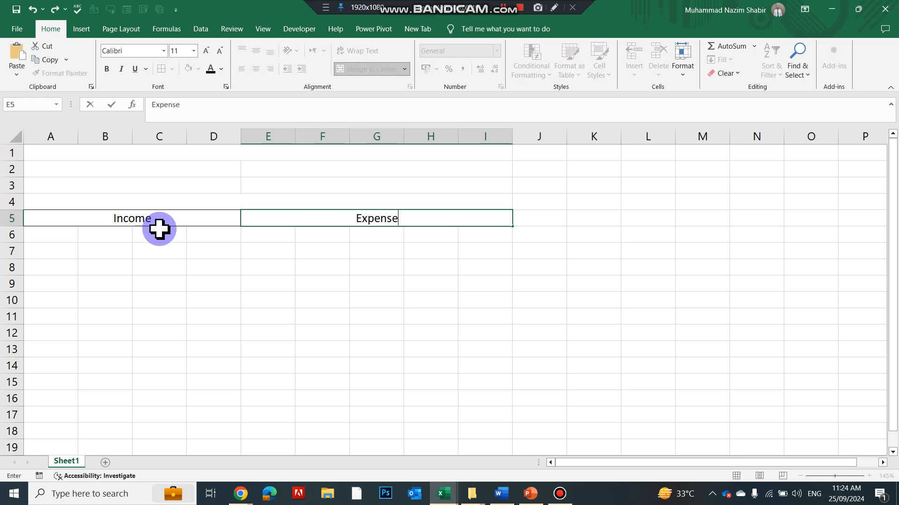
pyautogui.press('F7')
pyautogui.press('Return')
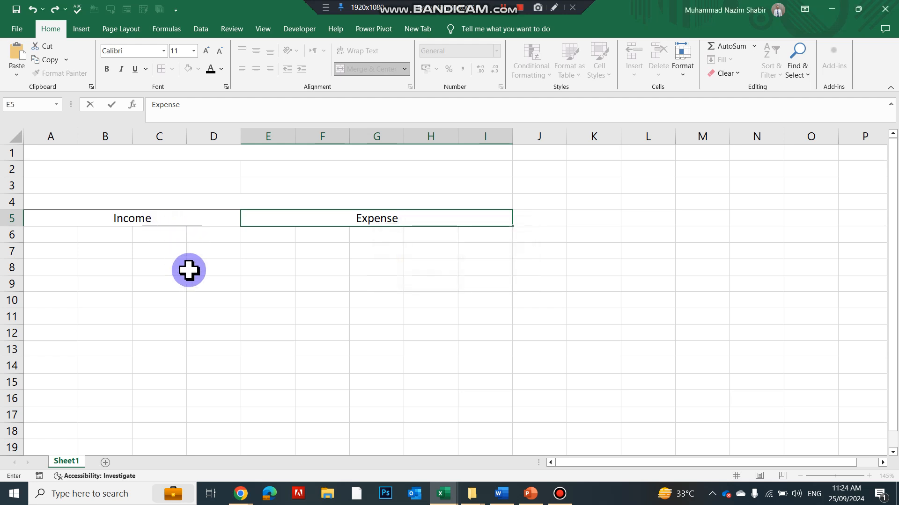
pyautogui.click(206, 283)
# Enter the Income column headings Date in A6 and Details in B6.
pyautogui.click(64, 235)
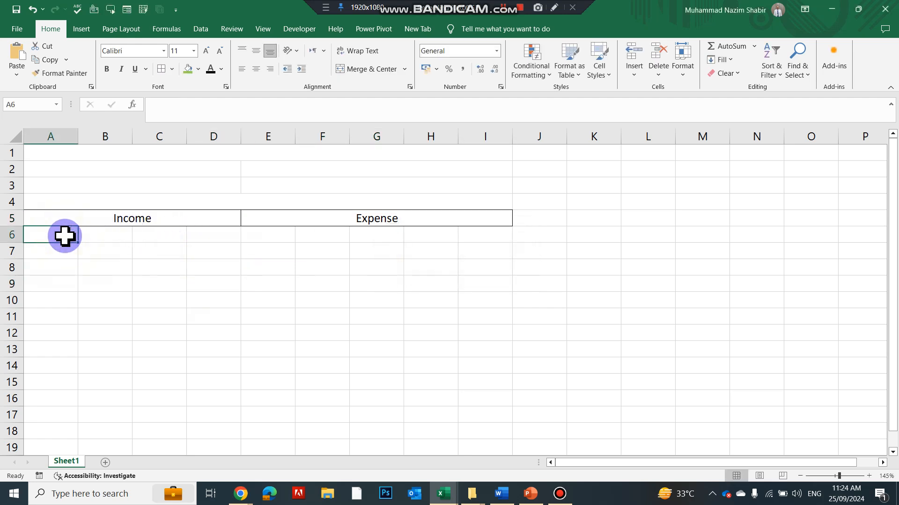
pyautogui.write('D')
pyautogui.press('Tab')
pyautogui.press('Tab')
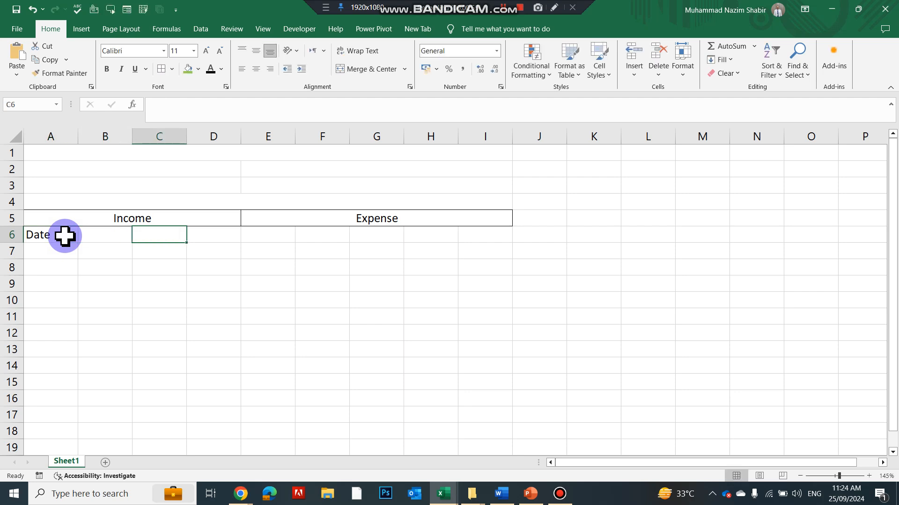
pyautogui.press('Left')
pyautogui.write('D')
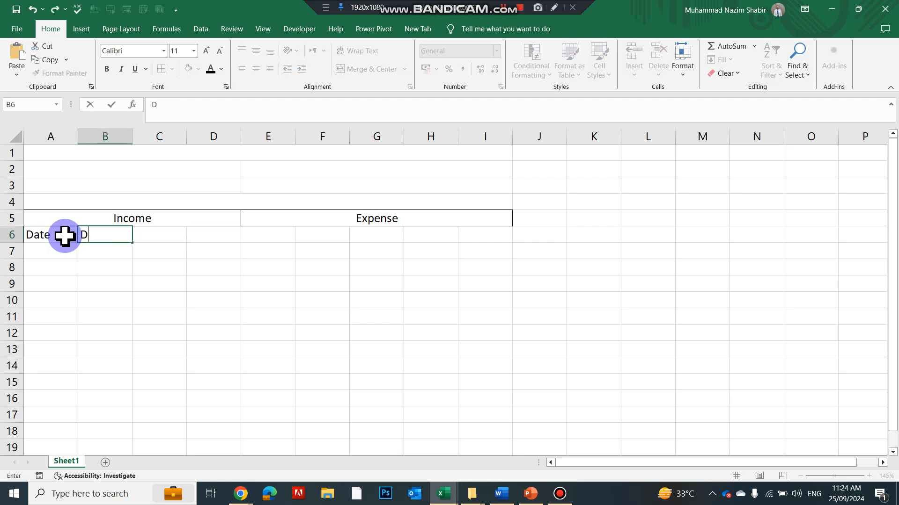
pyautogui.press('Tab')
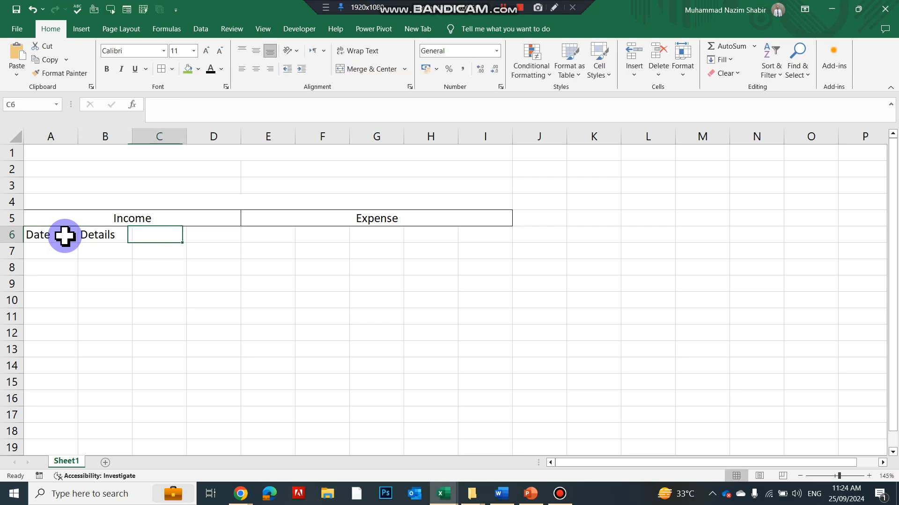
# Enter the Income column headings Amount in C6 and Discount in D6.
pyautogui.write('Amount')
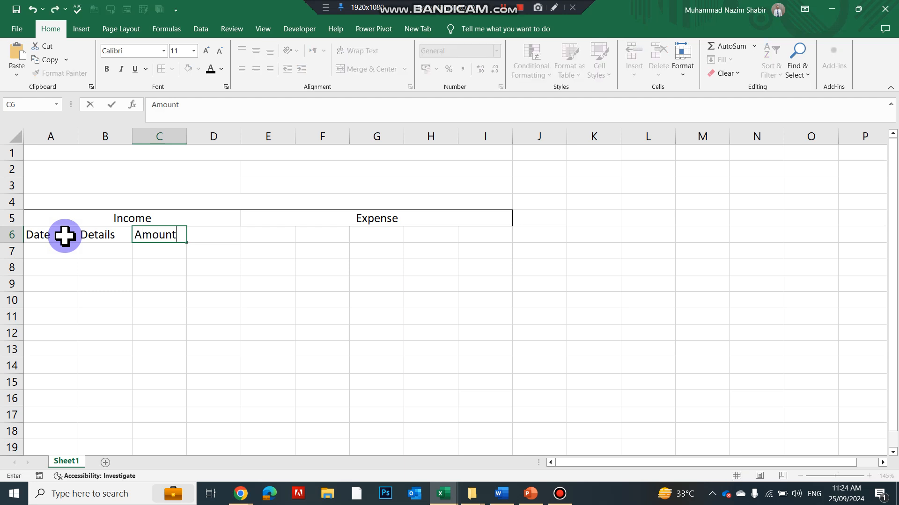
pyautogui.press('F7')
pyautogui.press('Return')
pyautogui.press('Tab')
pyautogui.press('Tab')
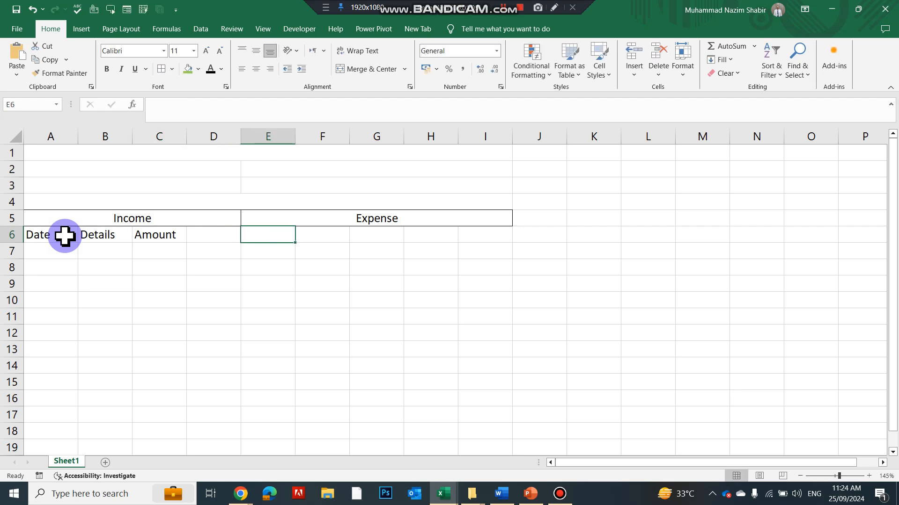
pyautogui.hotkey('shift', 'Tab')
pyautogui.write('D')
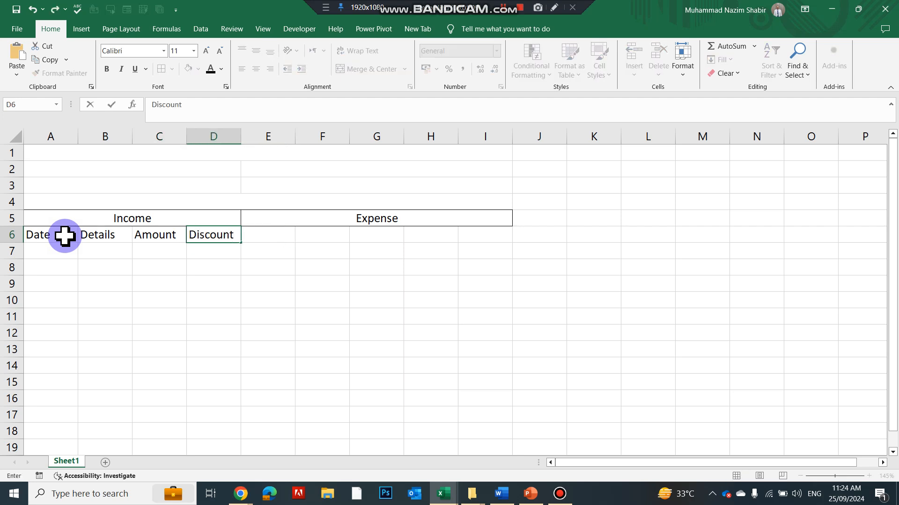
pyautogui.press('Return')
# Insert a column before the Discount column and move the Discount heading from E6 back to D6.
pyautogui.rightClick(228, 140)
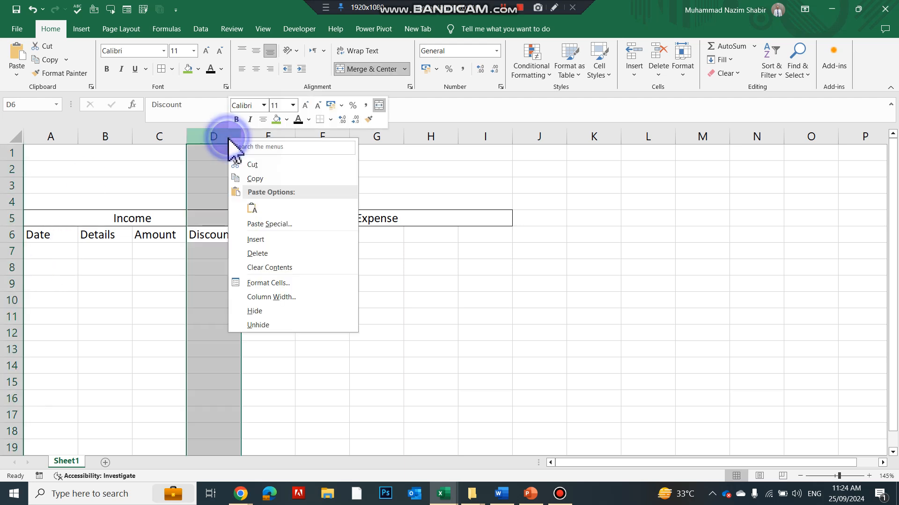
pyautogui.click(255, 240)
pyautogui.click(280, 251)
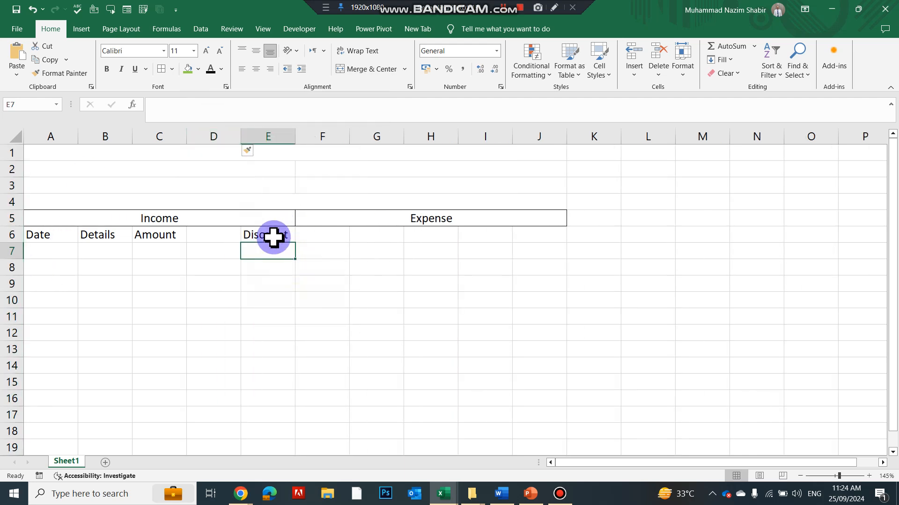
pyautogui.click(267, 140)
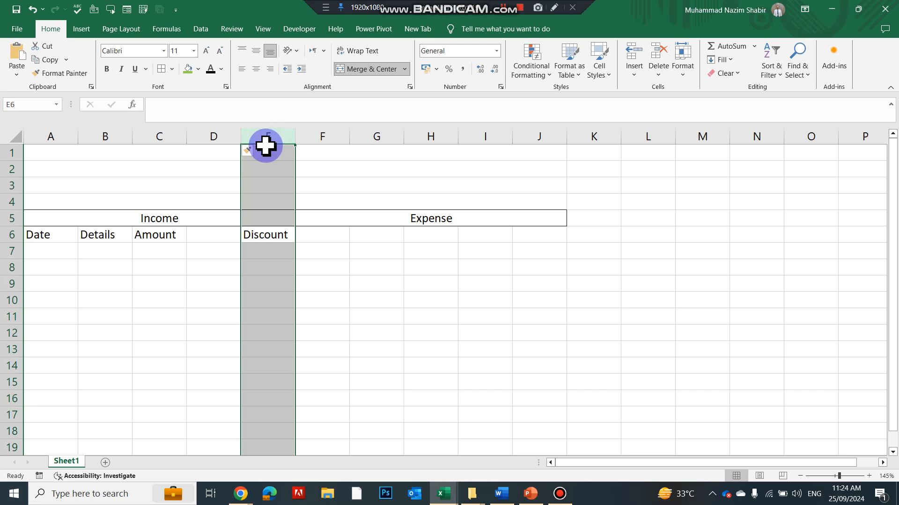
pyautogui.moveTo(265, 145)
pyautogui.mouseDown()
pyautogui.moveTo(236, 161)
pyautogui.moveTo(267, 156)
pyautogui.mouseUp()
pyautogui.click(452, 280)
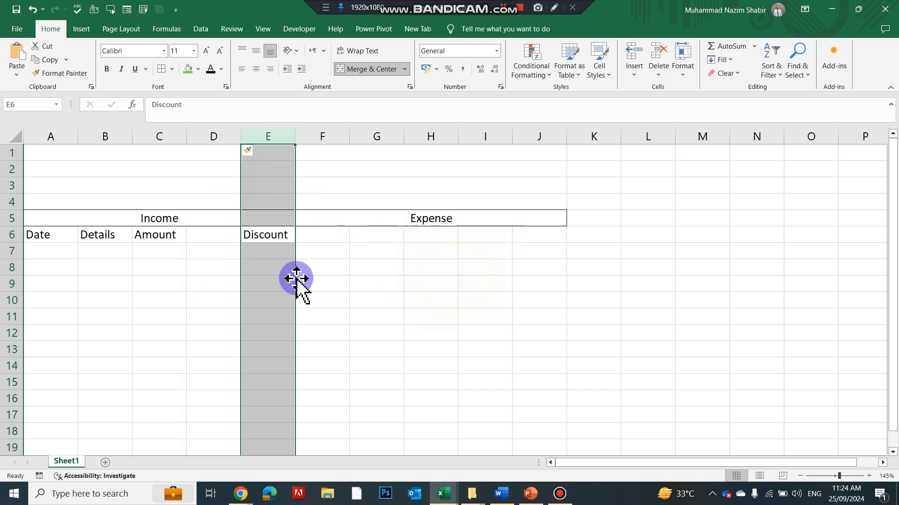
pyautogui.click(209, 237)
pyautogui.click(269, 235)
pyautogui.moveTo(267, 243); pyautogui.dragTo(237, 247)
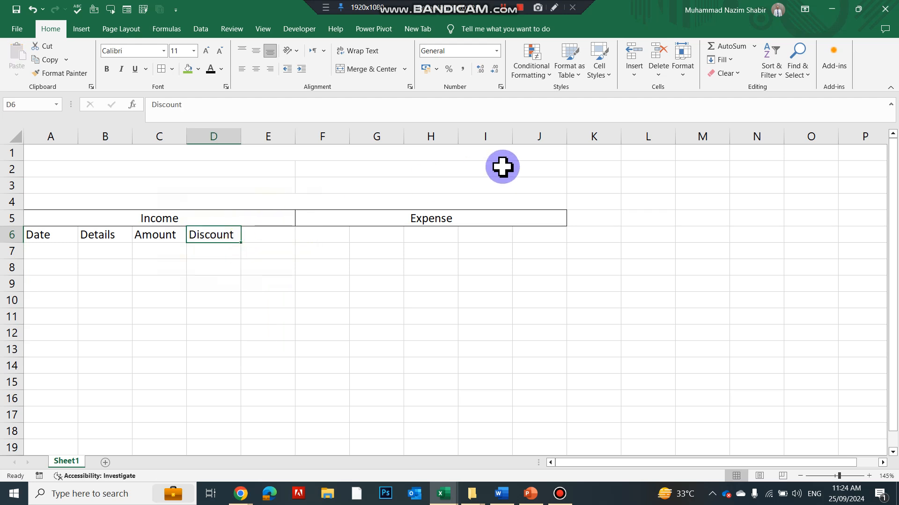
# Insert a new column at column I within the Expense section.
pyautogui.rightClick(495, 137)
pyautogui.click(521, 241)
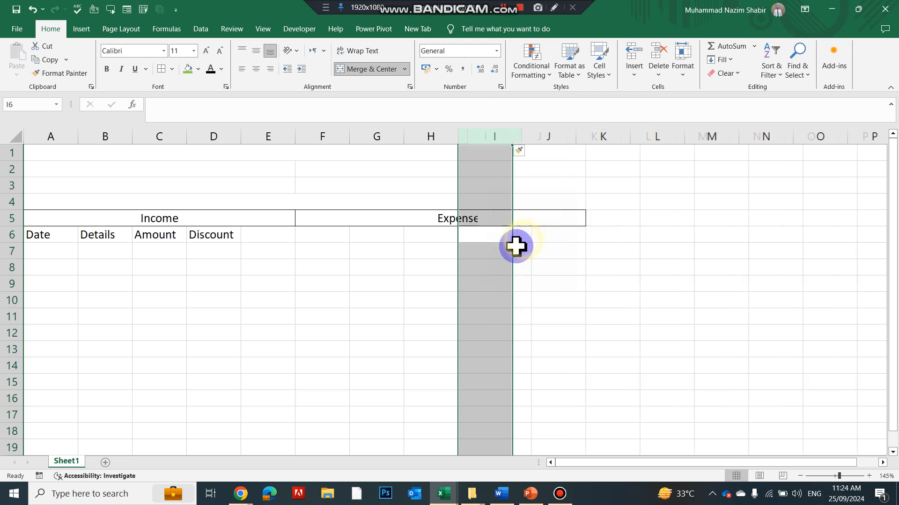
pyautogui.click(437, 255)
pyautogui.click(367, 248)
# Enter Amount as the last Income column heading in E6.
pyautogui.click(274, 234)
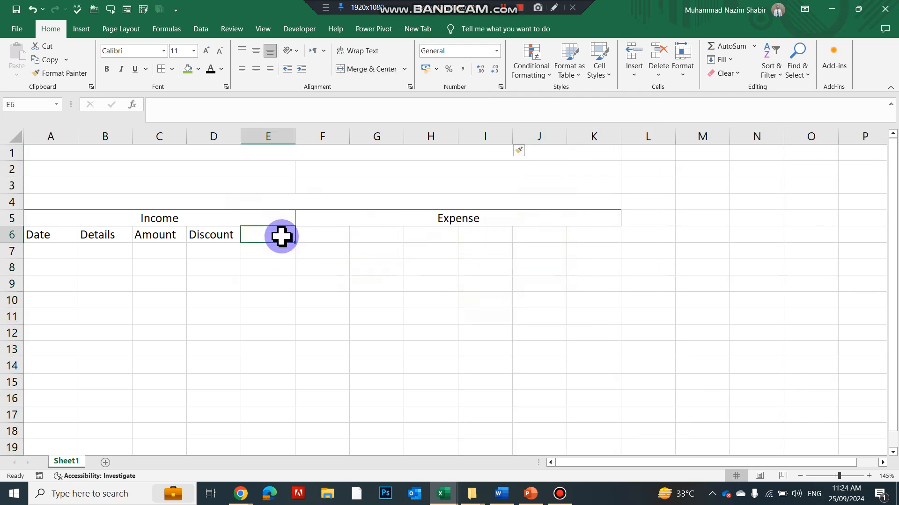
pyautogui.write('Amount')
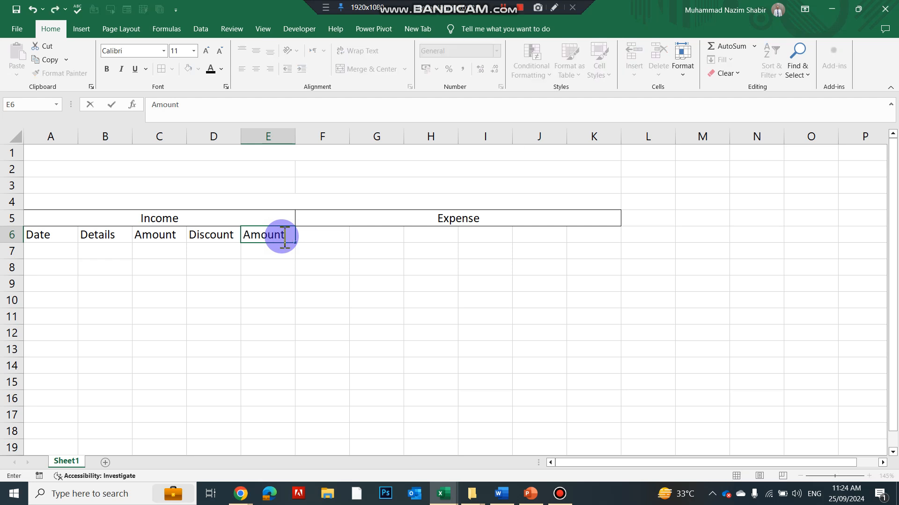
pyautogui.press('Return')
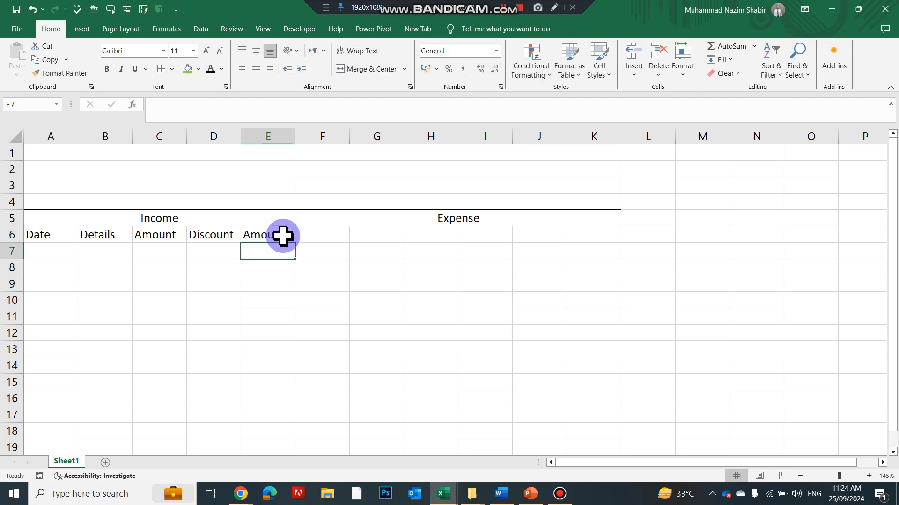
# Copy the Income column headings in A6:E6 to the Expense section starting at F6.
pyautogui.moveTo(44, 242); pyautogui.dragTo(270, 239)
pyautogui.hotkey('ctrl', 'c')
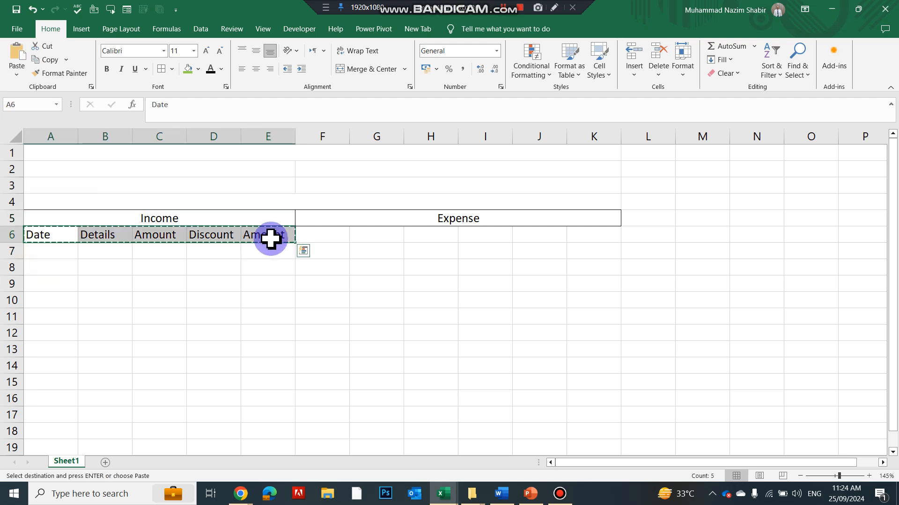
pyautogui.click(331, 237)
pyautogui.hotkey('ctrl', 'v')
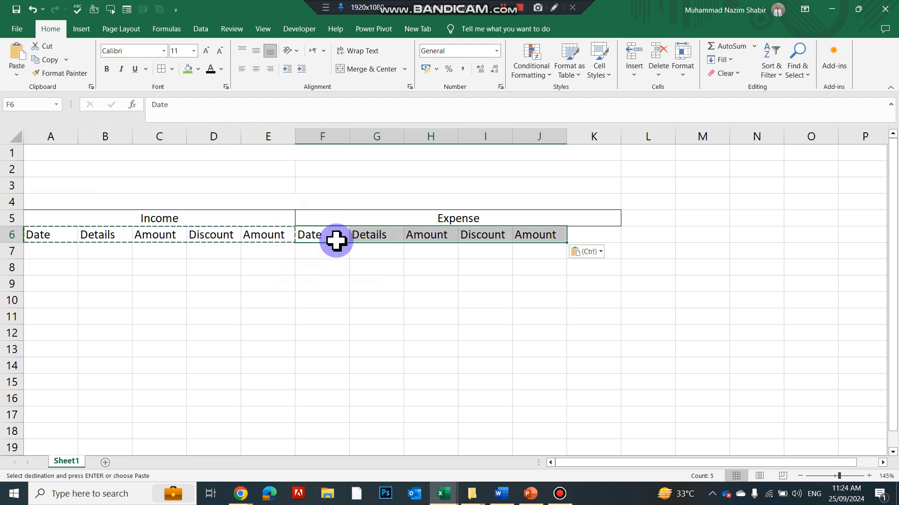
# Delete the surplus column K at the end of the Expense section.
pyautogui.click(508, 232)
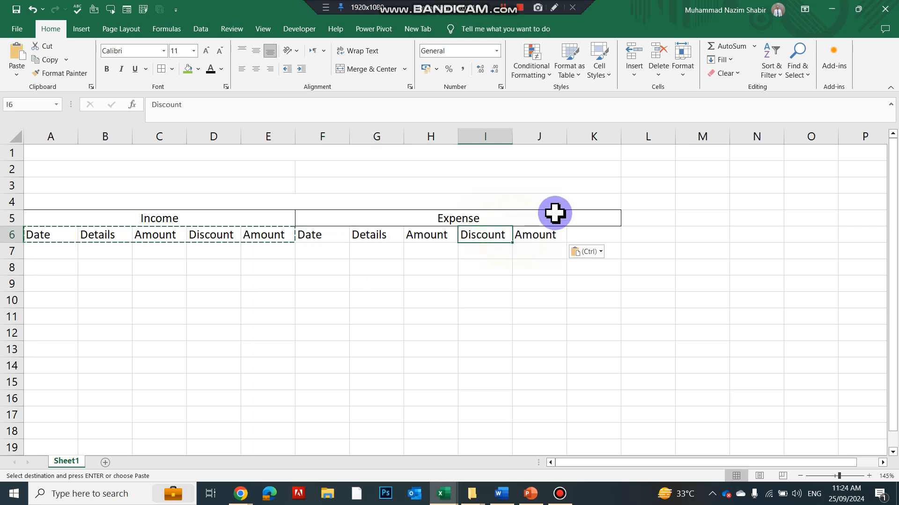
pyautogui.rightClick(593, 137)
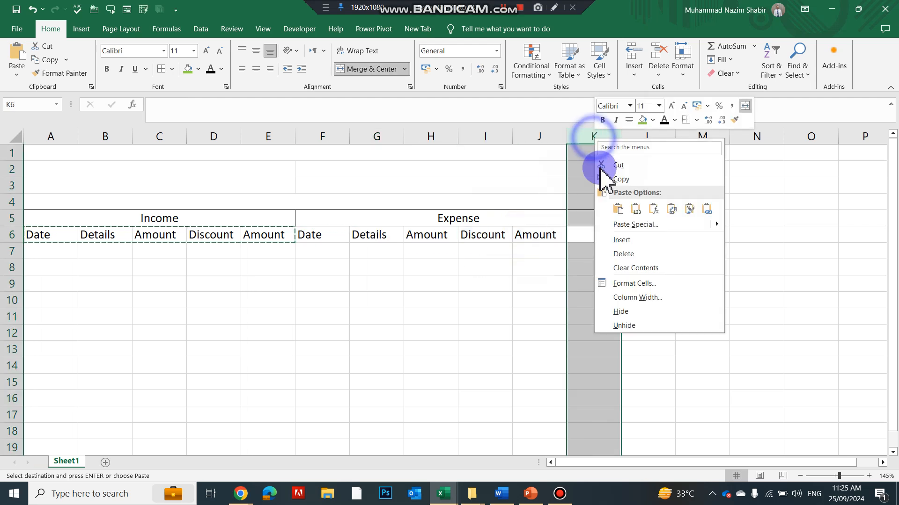
pyautogui.click(623, 254)
pyautogui.click(538, 274)
# Apply All Borders to the column headings in A6:J6 and make the Income and Expense headings bold.
pyautogui.moveTo(48, 235); pyautogui.dragTo(527, 234)
pyautogui.click(160, 69)
pyautogui.moveTo(134, 223); pyautogui.dragTo(429, 219)
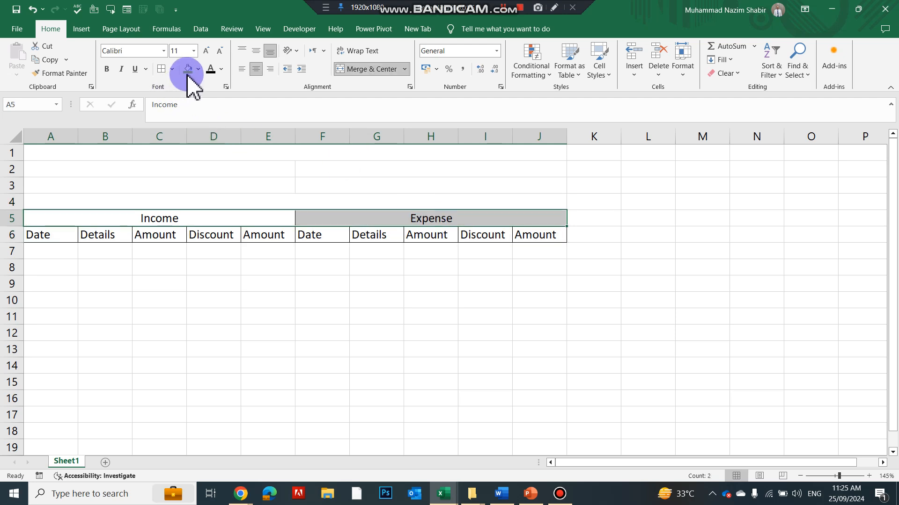
pyautogui.click(107, 69)
pyautogui.click(216, 219)
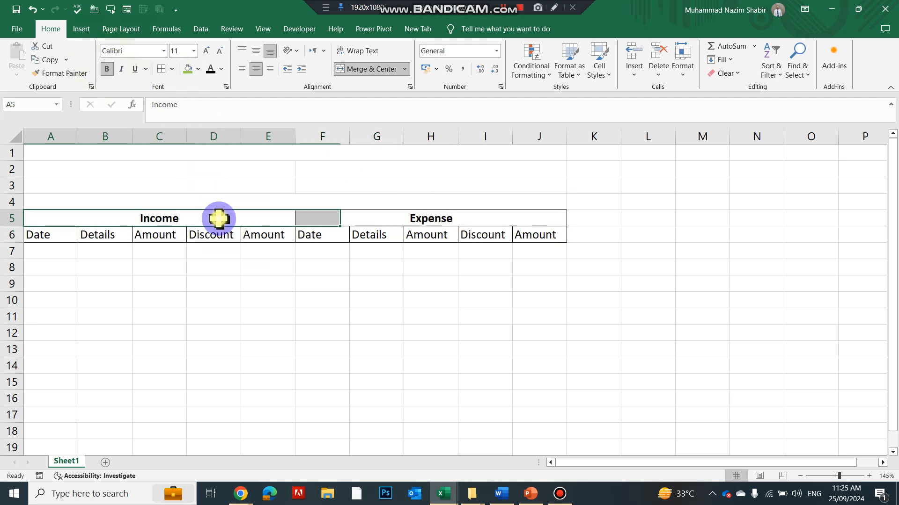
# Fill the column headings in A6:J6 with the lightest green theme color.
pyautogui.click(52, 234)
pyautogui.moveTo(156, 229); pyautogui.dragTo(510, 234)
pyautogui.click(198, 70)
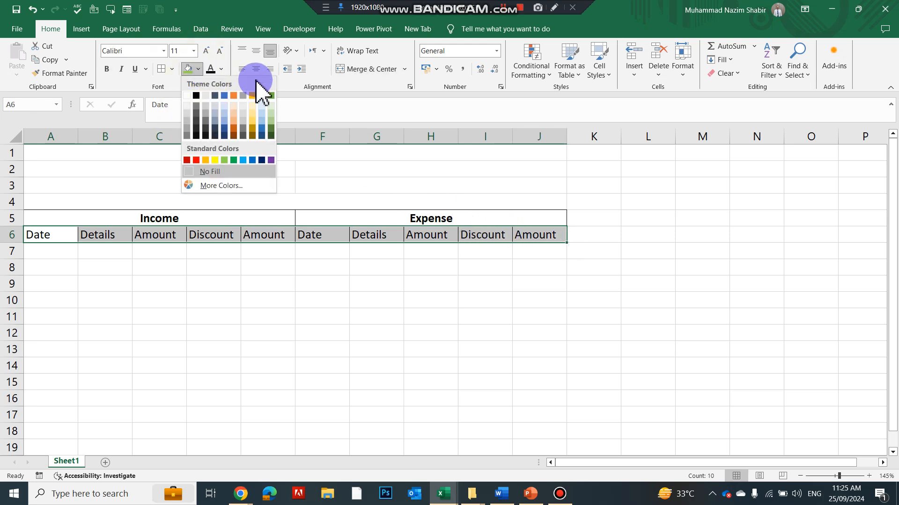
pyautogui.click(272, 105)
# Fill the Income and Expense headings in row 5 with a dark green theme color and make their text white.
pyautogui.moveTo(66, 219); pyautogui.dragTo(439, 216)
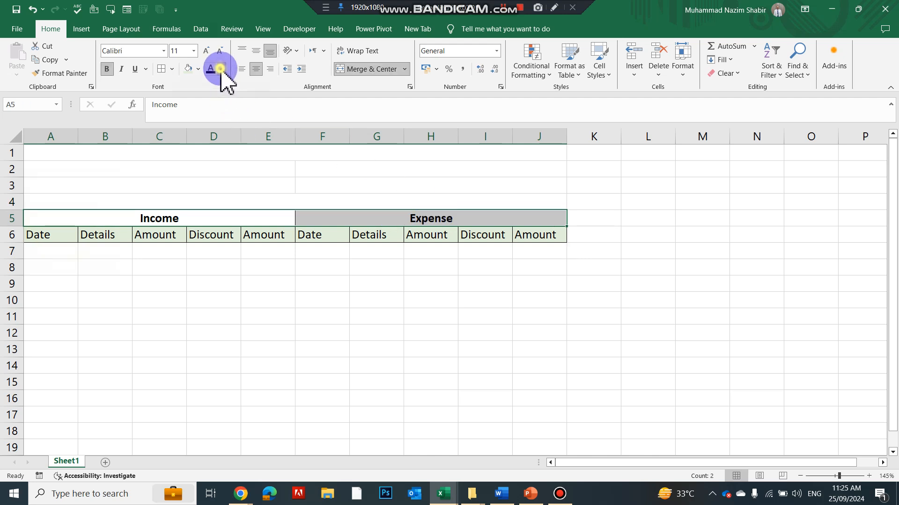
pyautogui.click(221, 69)
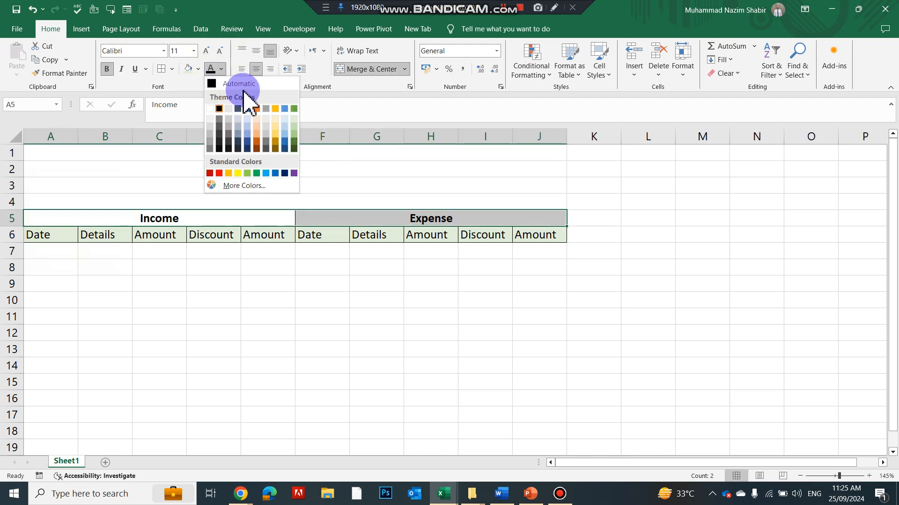
pyautogui.click(198, 69)
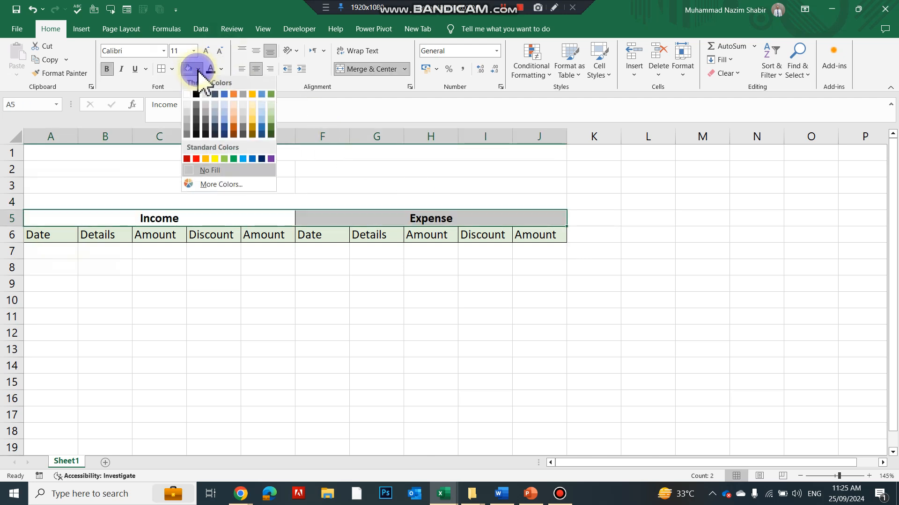
pyautogui.click(271, 132)
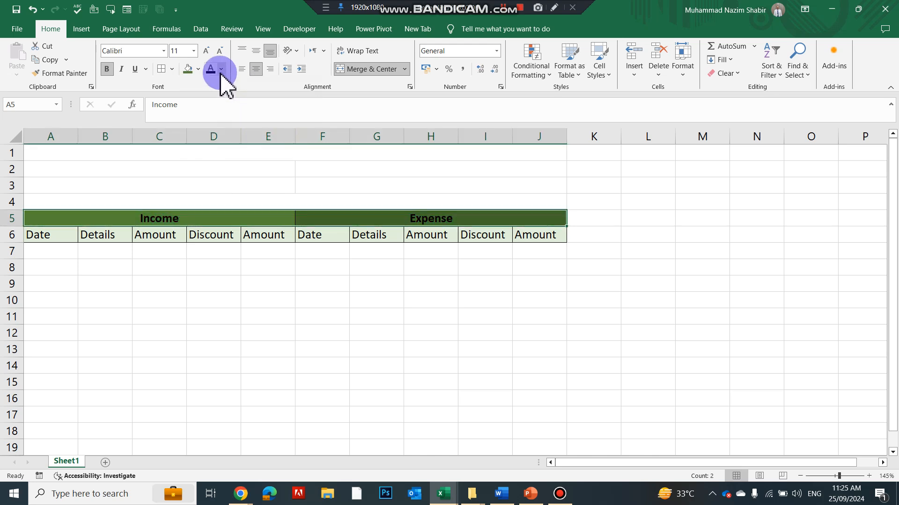
pyautogui.click(221, 69)
pyautogui.click(209, 109)
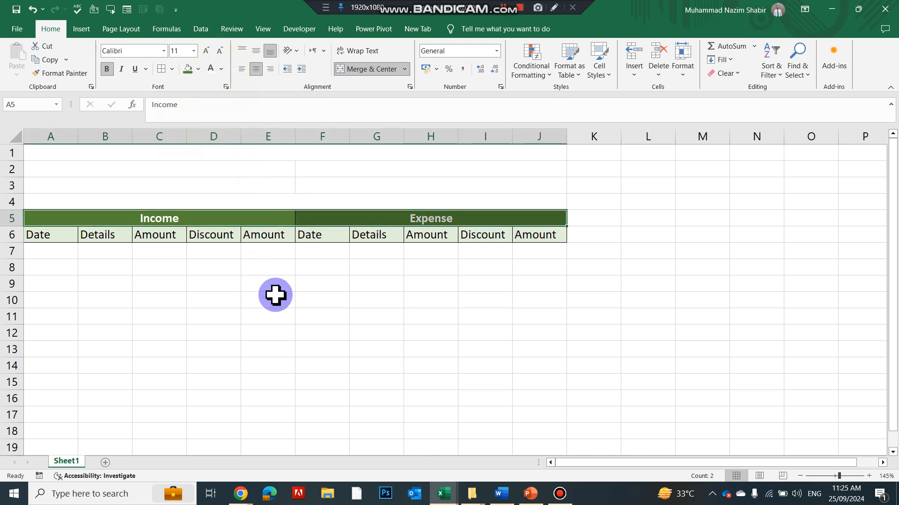
pyautogui.click(274, 296)
# Apply All Borders to the whole table range A5:J16.
pyautogui.moveTo(47, 220); pyautogui.dragTo(485, 399)
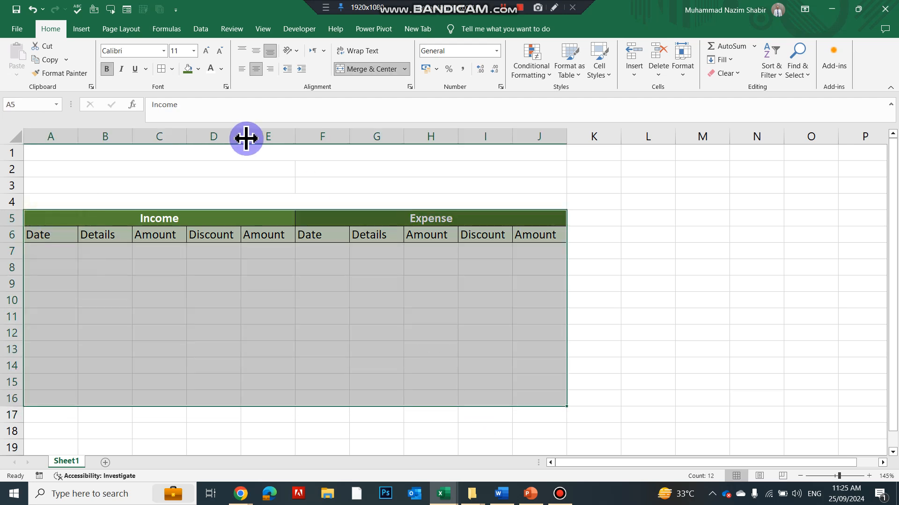
pyautogui.click(160, 69)
pyautogui.click(222, 280)
# Center the entry cells A7:J16 horizontally and align them to the middle vertically.
pyautogui.moveTo(75, 248); pyautogui.dragTo(533, 393)
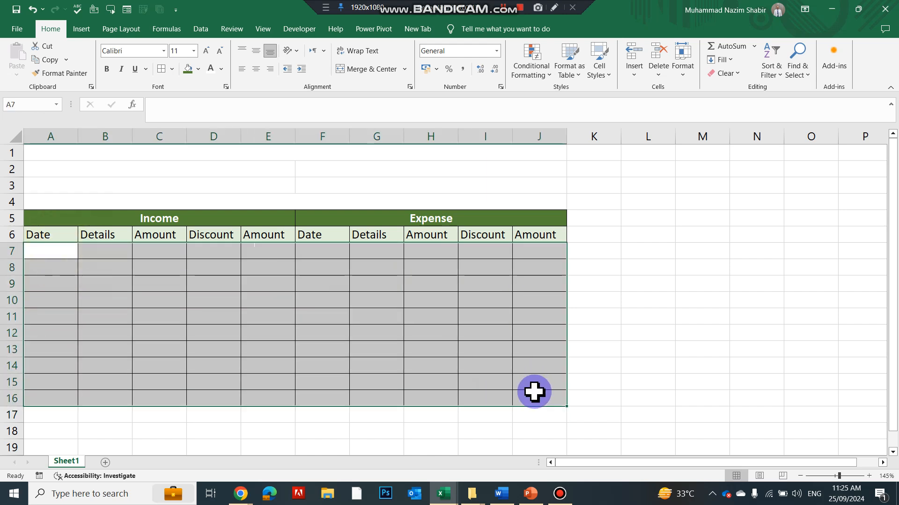
pyautogui.click(257, 68)
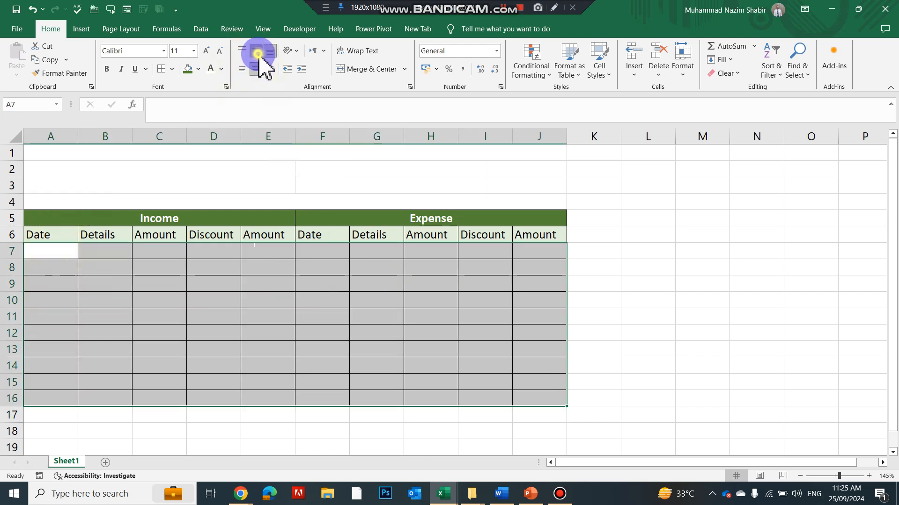
pyautogui.click(303, 187)
# Enter the title "ABC private limited company pk" in the merged cell A1.
pyautogui.click(285, 154)
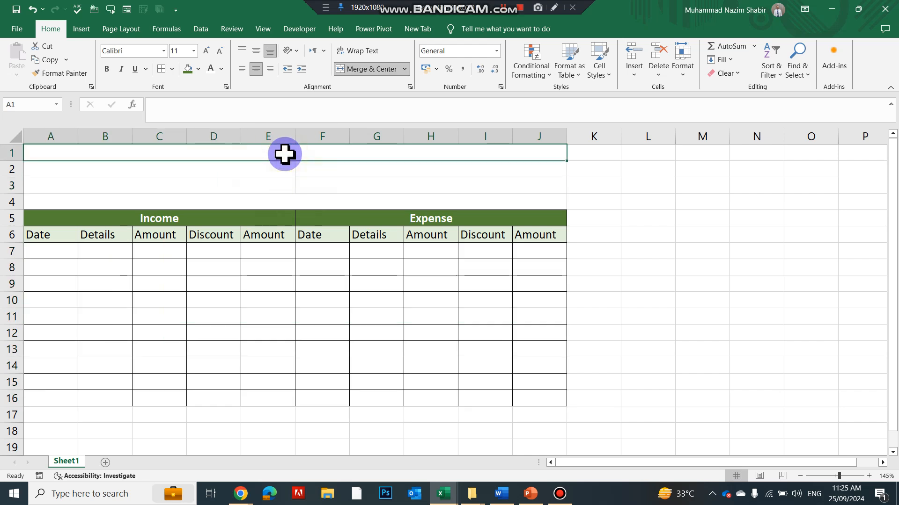
pyautogui.write('ate limi')
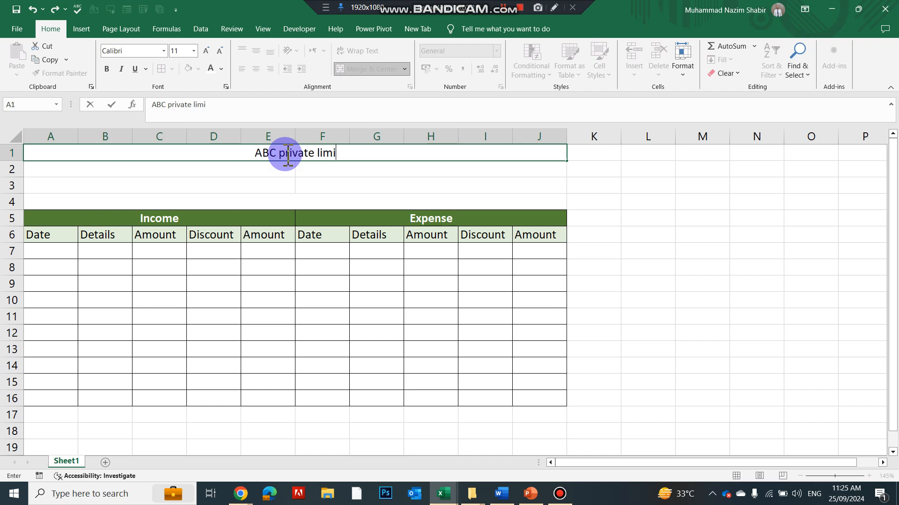
pyautogui.write('ted company')
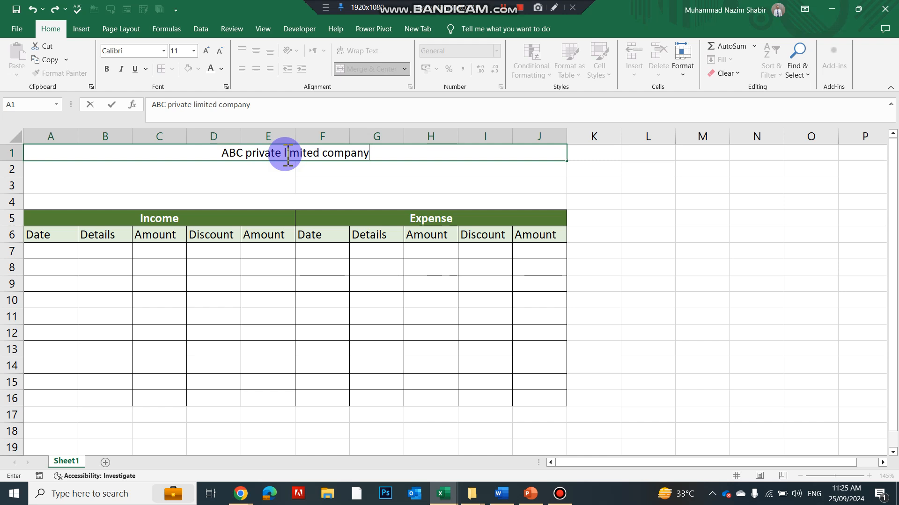
pyautogui.write(' pk')
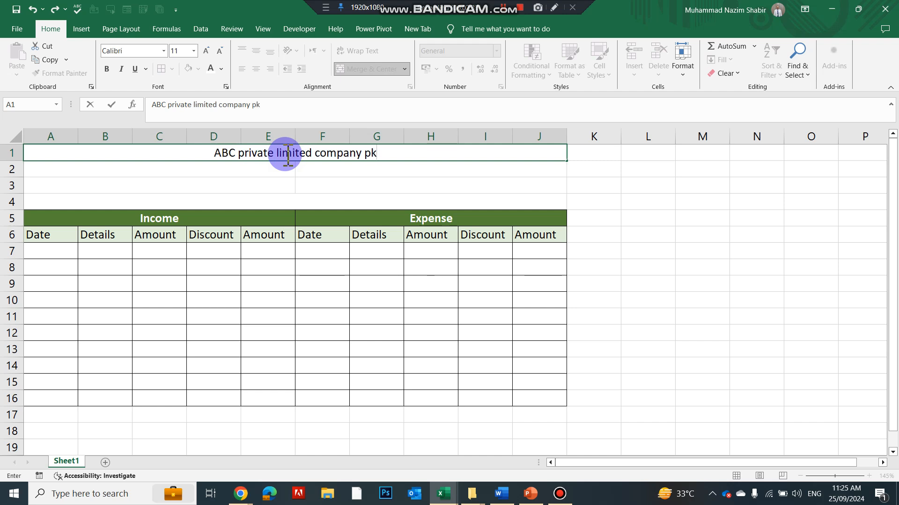
pyautogui.press('F7')
pyautogui.press('Return')
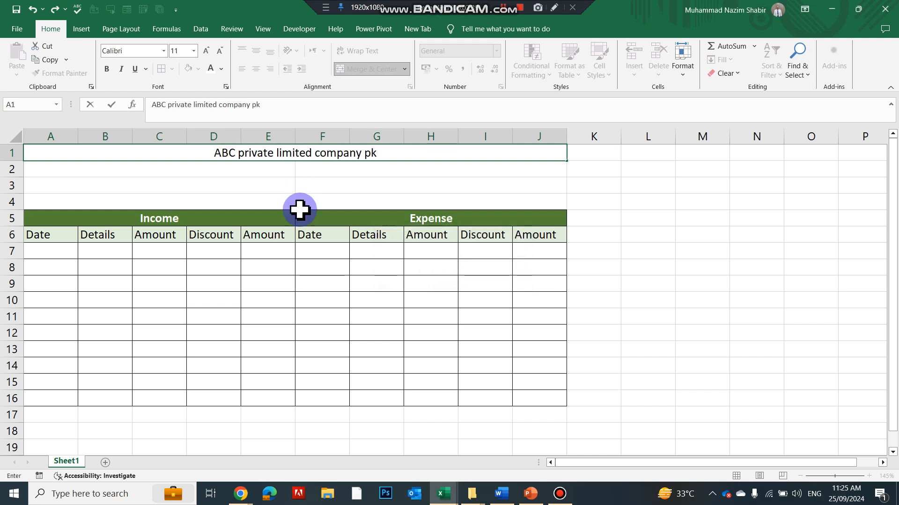
# Enter the labels "opening balanace" in A2 and "closing Balance" in A3.
pyautogui.click(337, 190)
pyautogui.click(253, 167)
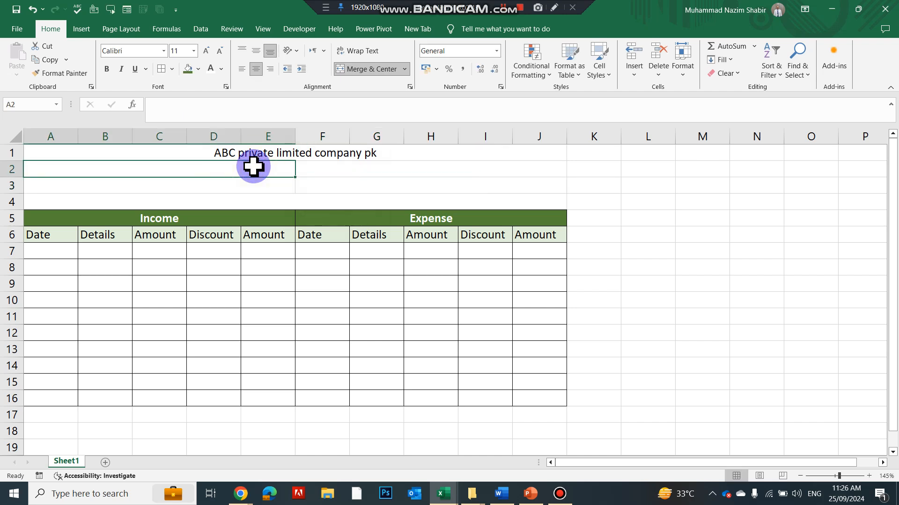
pyautogui.write('opening balanace')
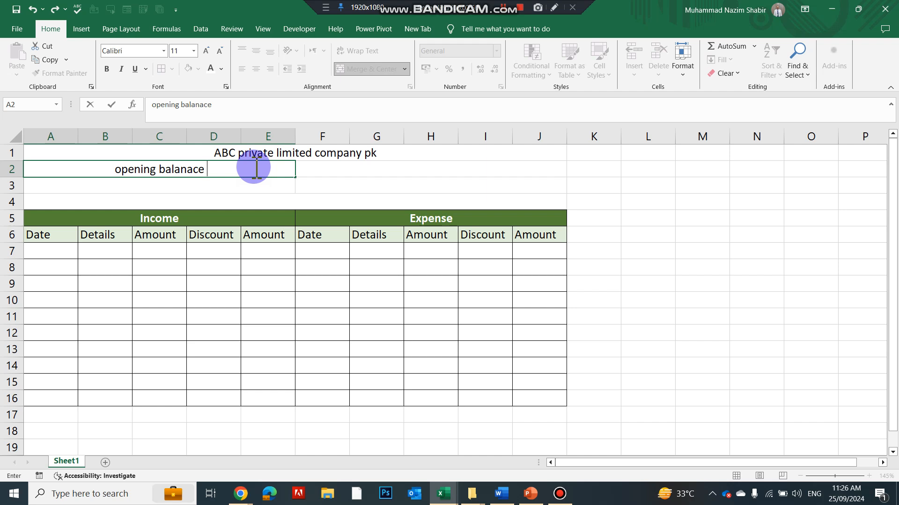
pyautogui.press('Return')
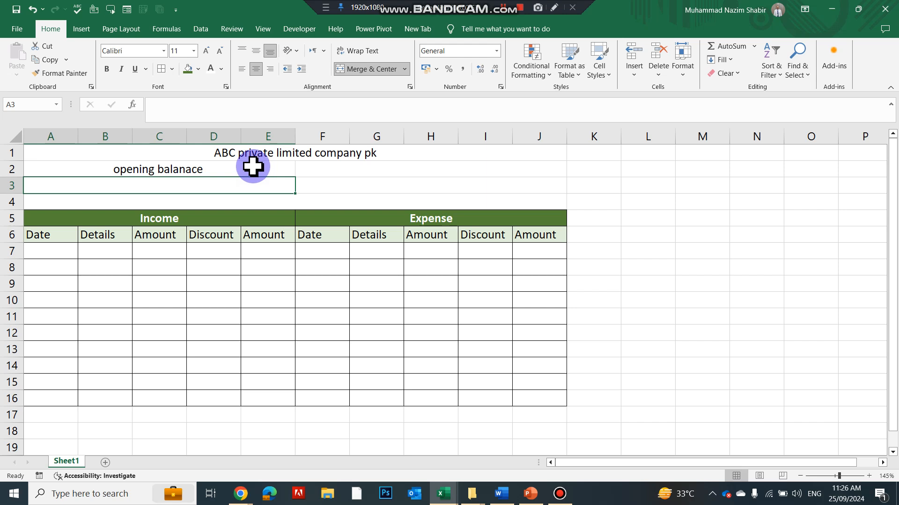
pyautogui.write('closing Balance')
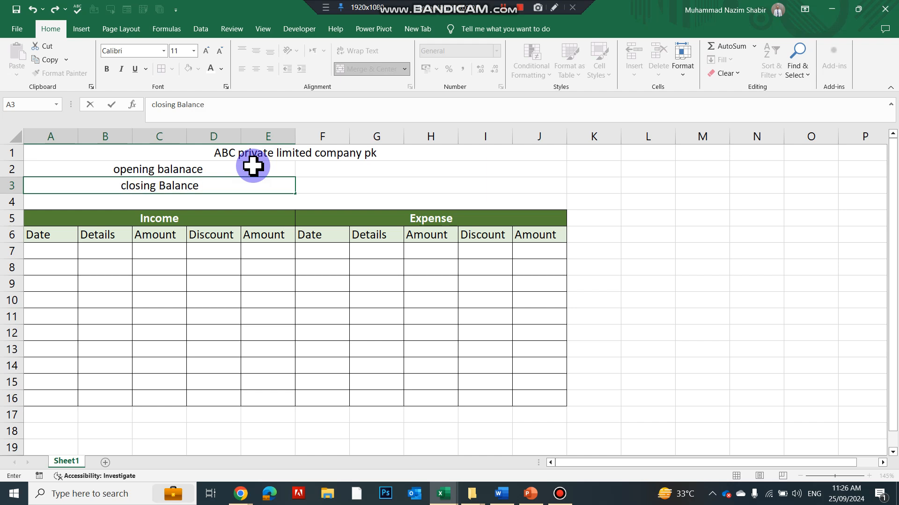
pyautogui.press('F7')
pyautogui.press('Return')
# Apply All Borders to the title and balance rows in A1:J3.
pyautogui.click(117, 164)
pyautogui.moveTo(112, 159); pyautogui.dragTo(538, 186)
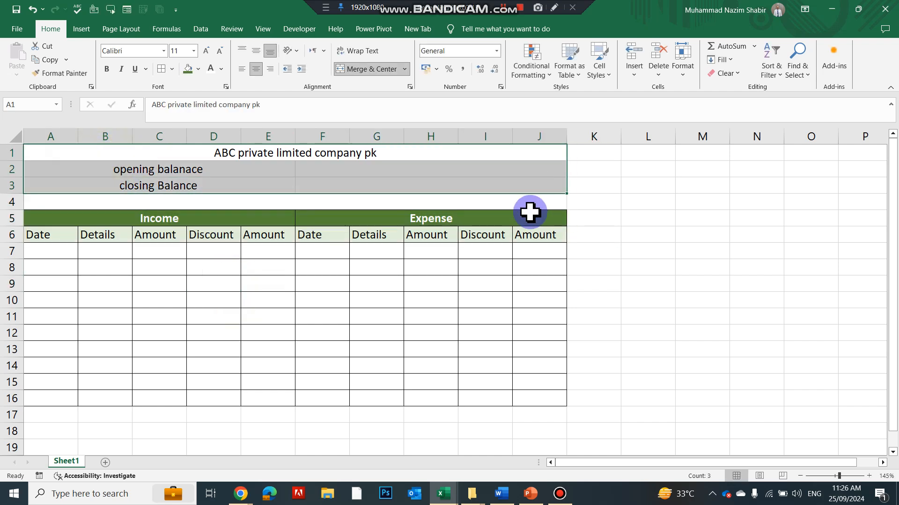
pyautogui.click(161, 70)
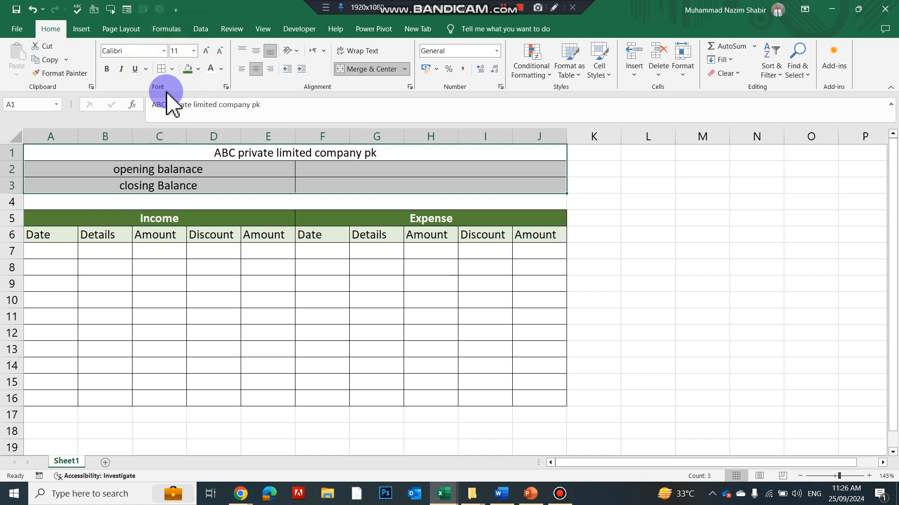
pyautogui.click(244, 173)
# Set the font of the company title in A1 to Arial Rounded MT Bold.
pyautogui.click(237, 151)
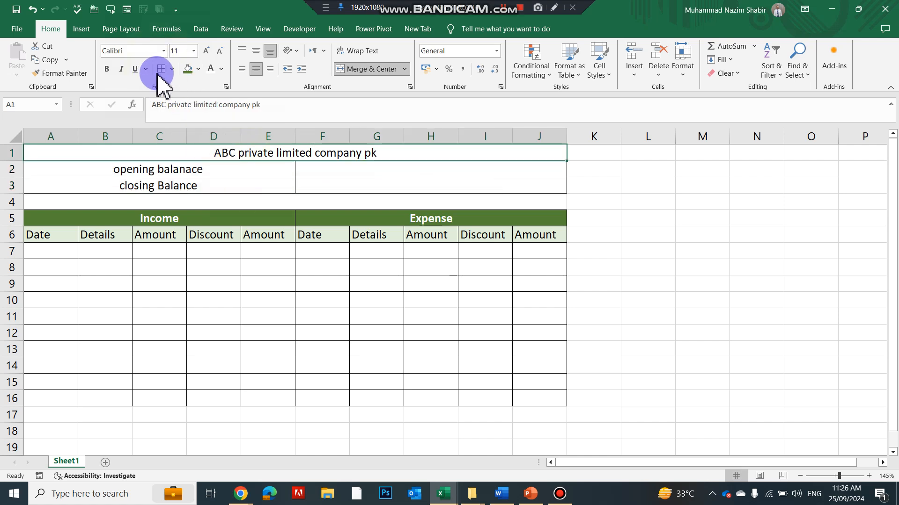
pyautogui.click(163, 51)
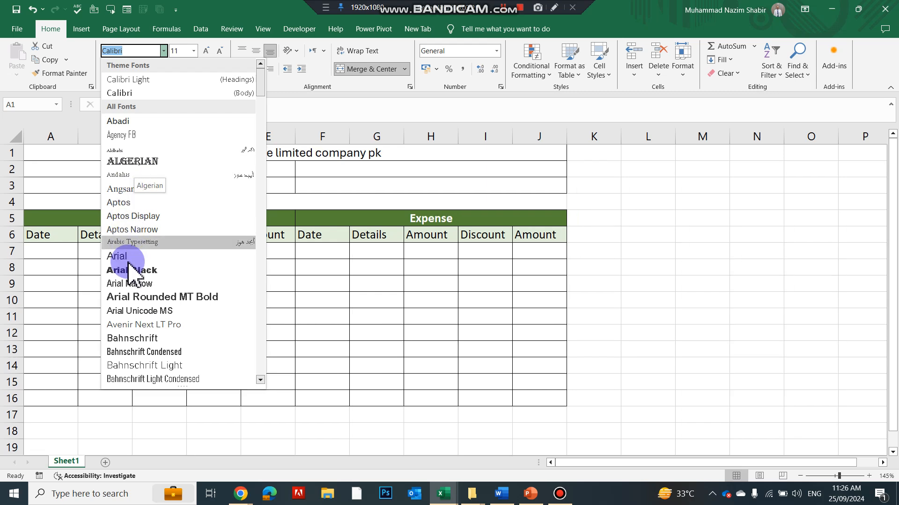
pyautogui.click(137, 298)
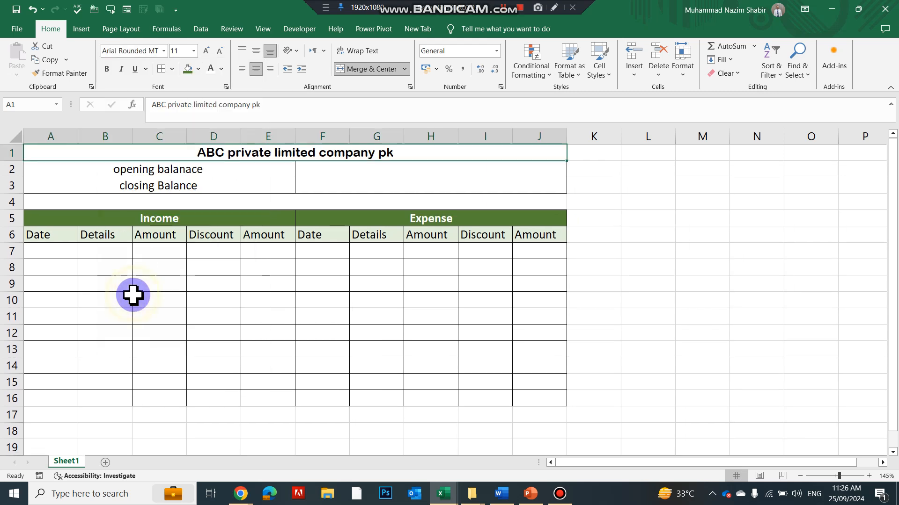
pyautogui.click(150, 187)
pyautogui.click(170, 287)
# Total the Income Amount column in C16 with a SUM of C7:C15 and extend the formula across to E16.
pyautogui.click(91, 253)
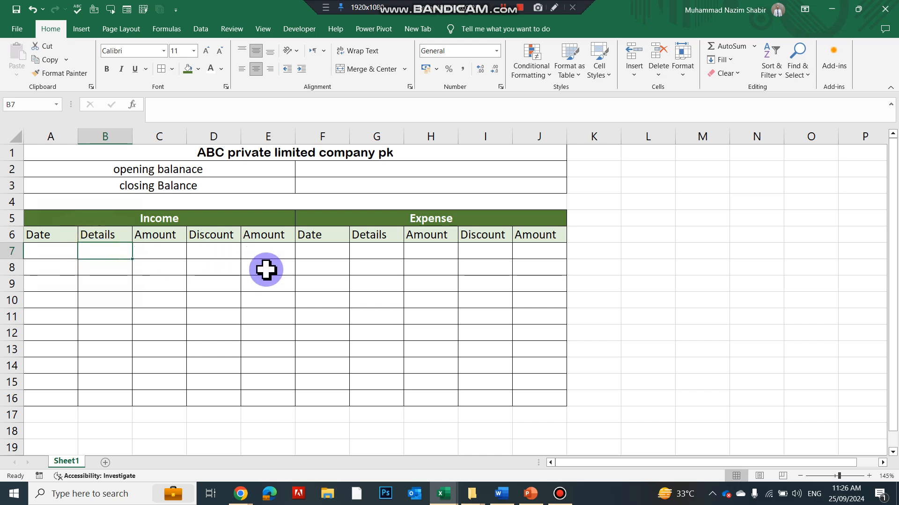
pyautogui.click(277, 396)
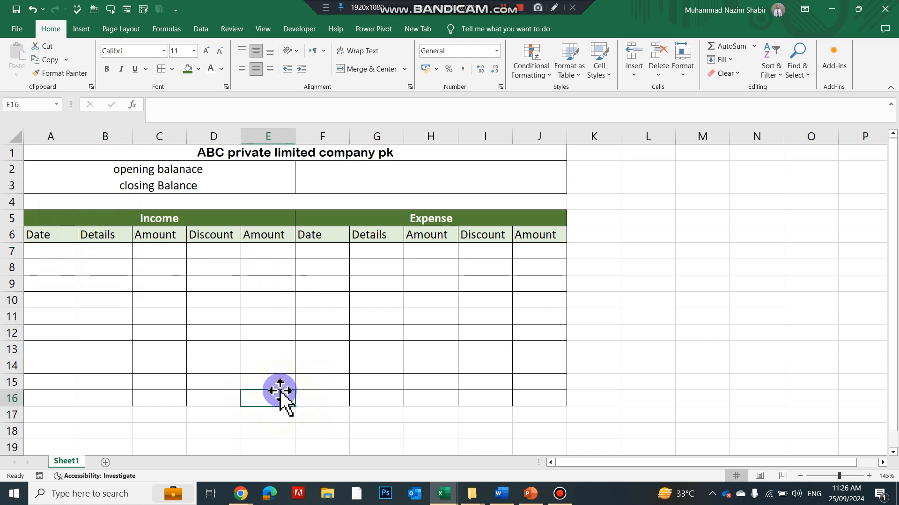
pyautogui.click(182, 400)
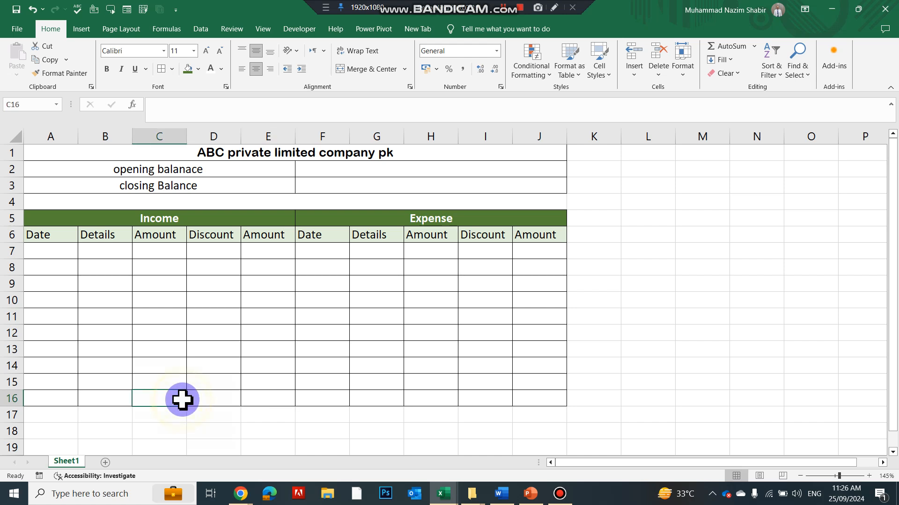
pyautogui.write('=SUM(')
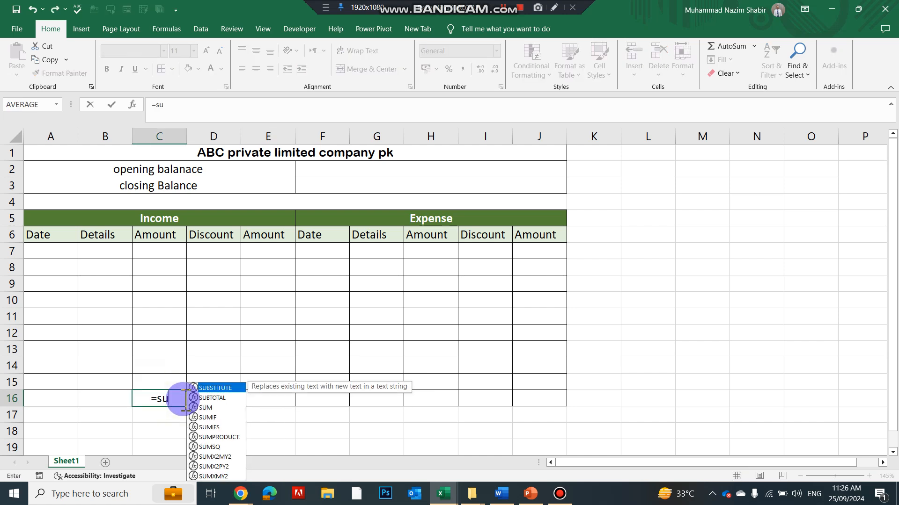
pyautogui.moveTo(156, 381); pyautogui.dragTo(155, 253)
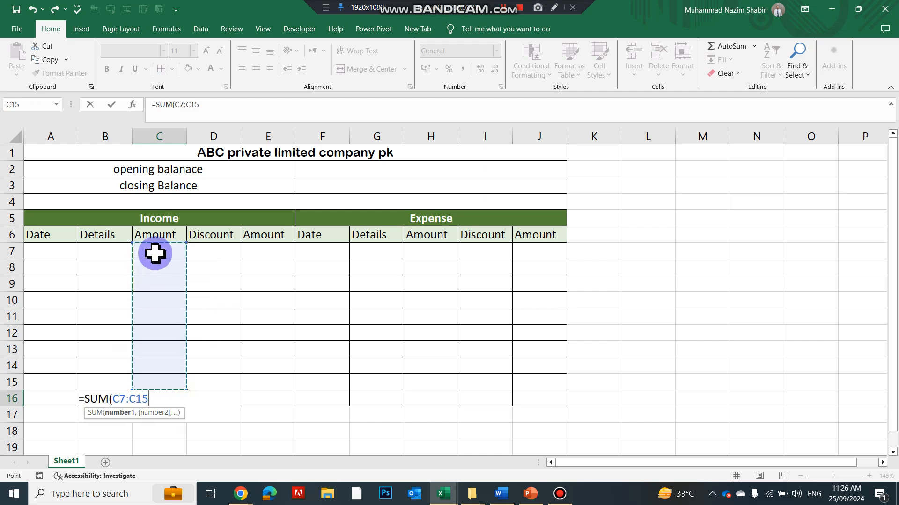
pyautogui.press('Return')
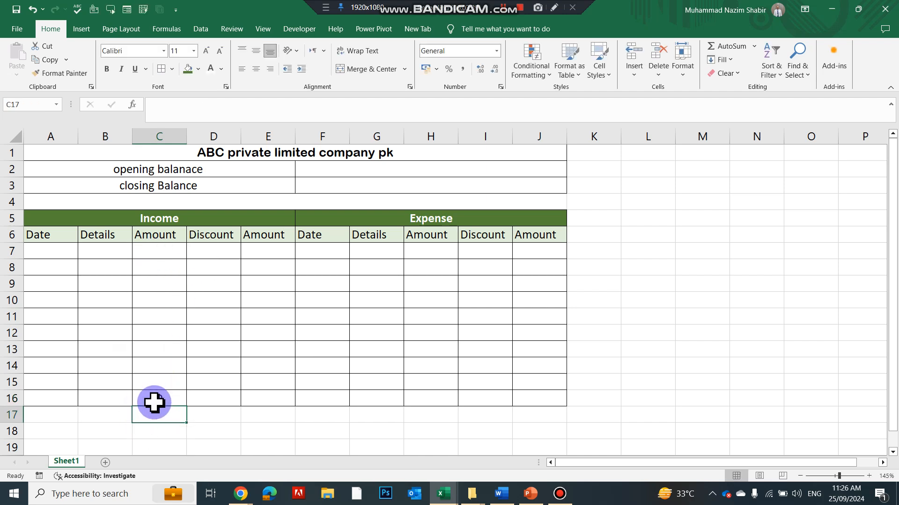
pyautogui.click(153, 402)
pyautogui.moveTo(187, 407); pyautogui.dragTo(273, 399)
# Copy the total formula from E16 to H16 in the Expense section and extend it across to J16.
pyautogui.click(277, 397)
pyautogui.hotkey('ctrl', 'c')
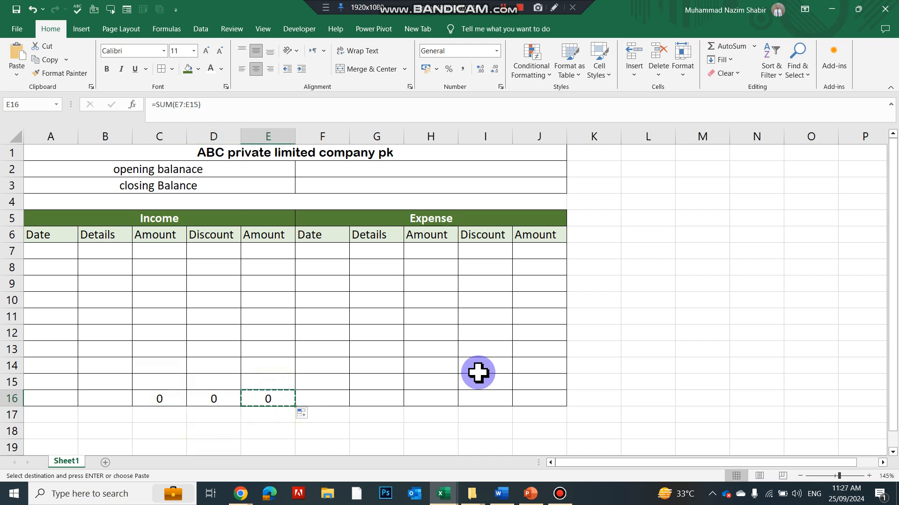
pyautogui.click(428, 400)
pyautogui.hotkey('ctrl', 'v')
pyautogui.moveTo(457, 406); pyautogui.dragTo(551, 397)
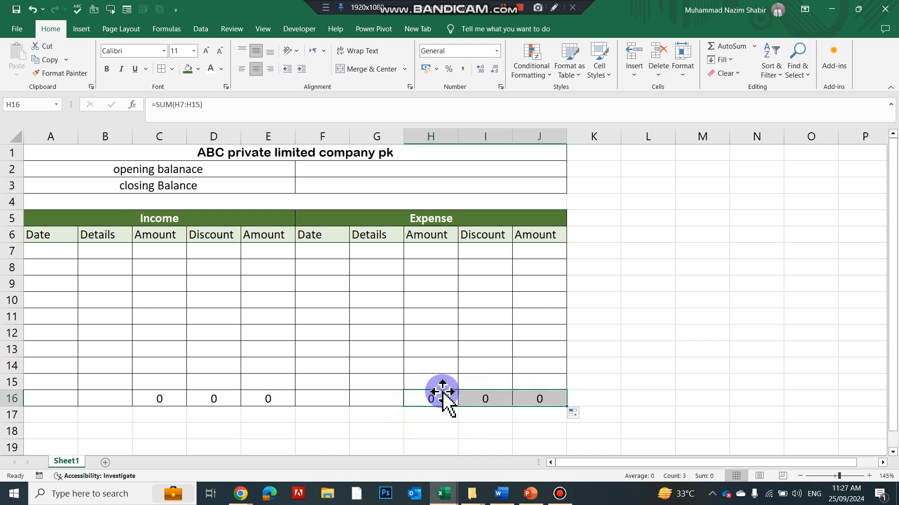
# Apply a thick outside border around the section and column headings in A5:J6.
pyautogui.click(176, 281)
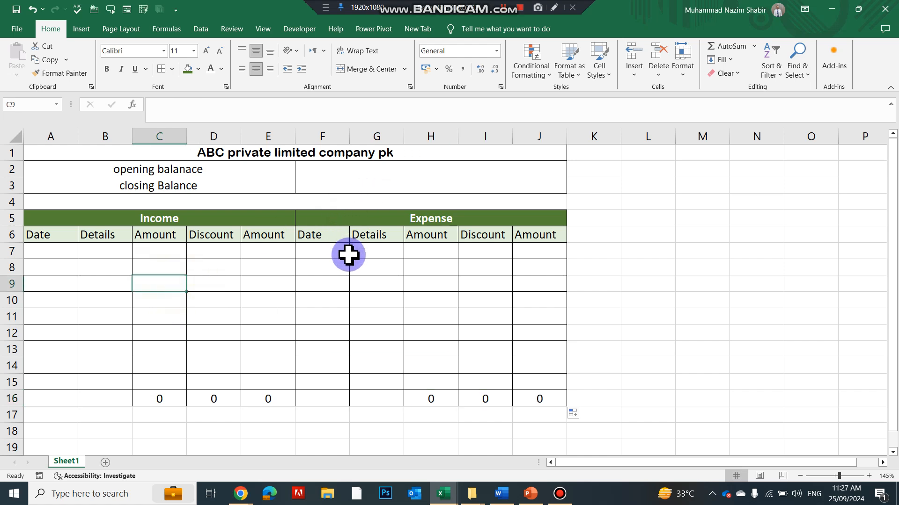
pyautogui.moveTo(56, 220); pyautogui.dragTo(467, 244)
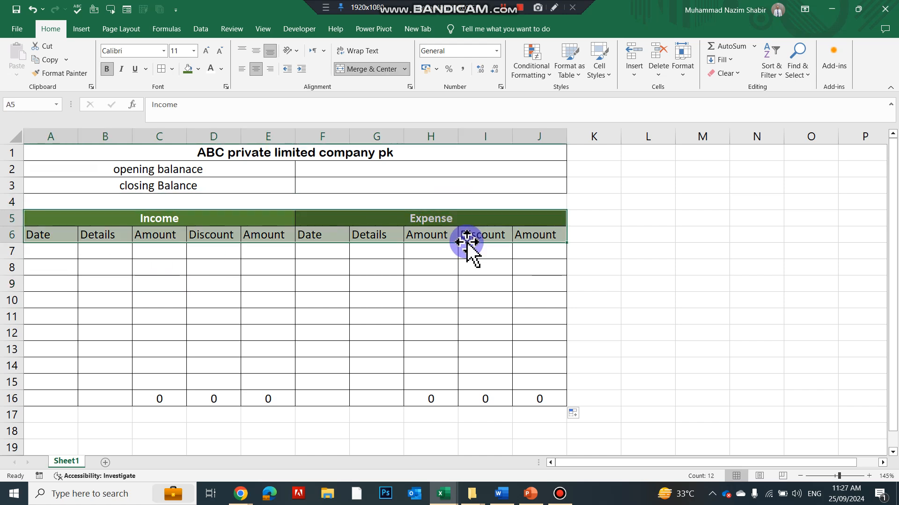
pyautogui.click(172, 69)
pyautogui.click(164, 200)
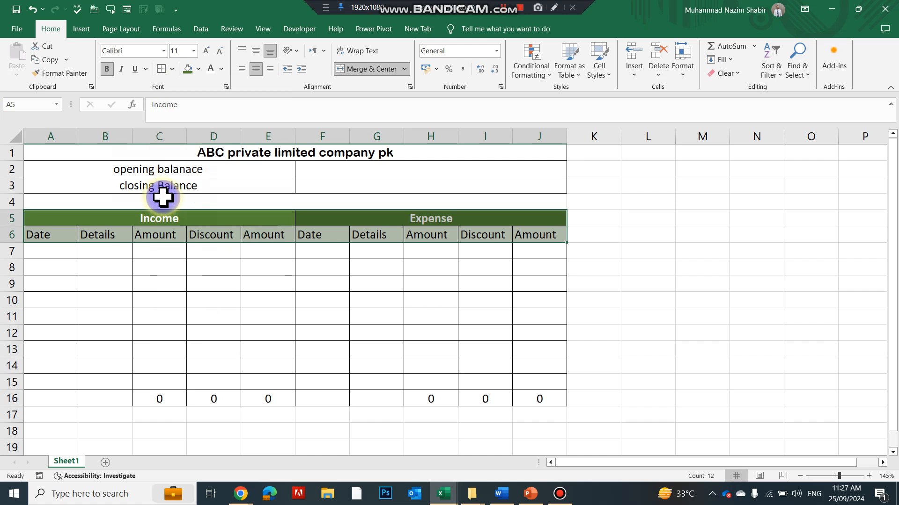
pyautogui.click(212, 299)
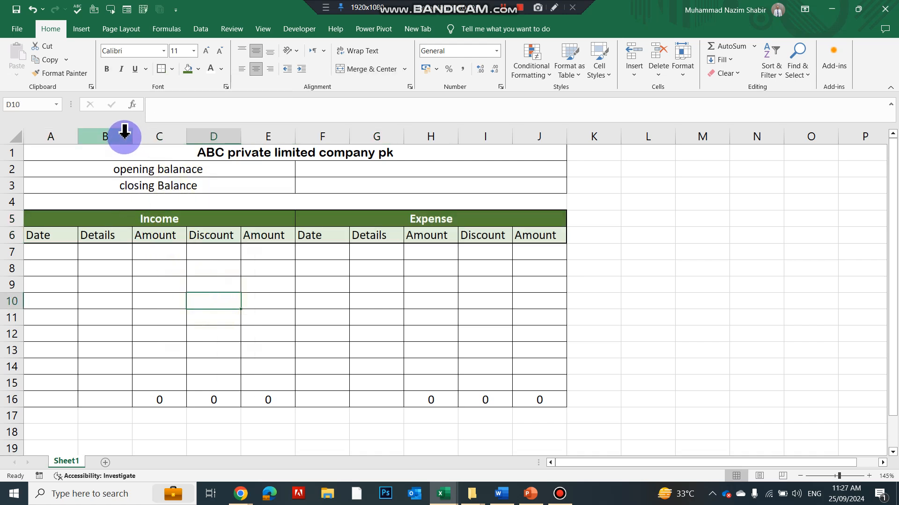
# Widen the Income section's Details column, column B, to about 1.7 times its width.
pyautogui.moveTo(133, 136); pyautogui.dragTo(171, 136)
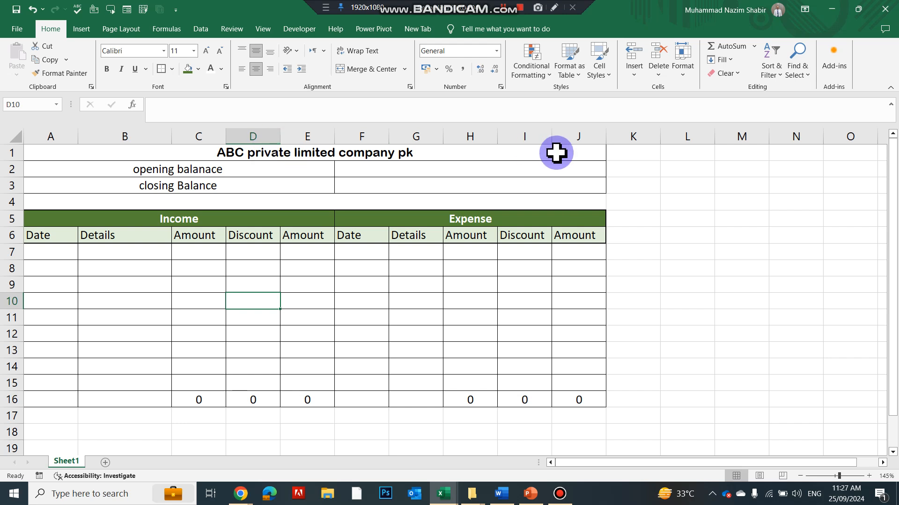
# Widen the Expense section's Details column, column G, to about 1.8 times its width.
pyautogui.click(429, 134)
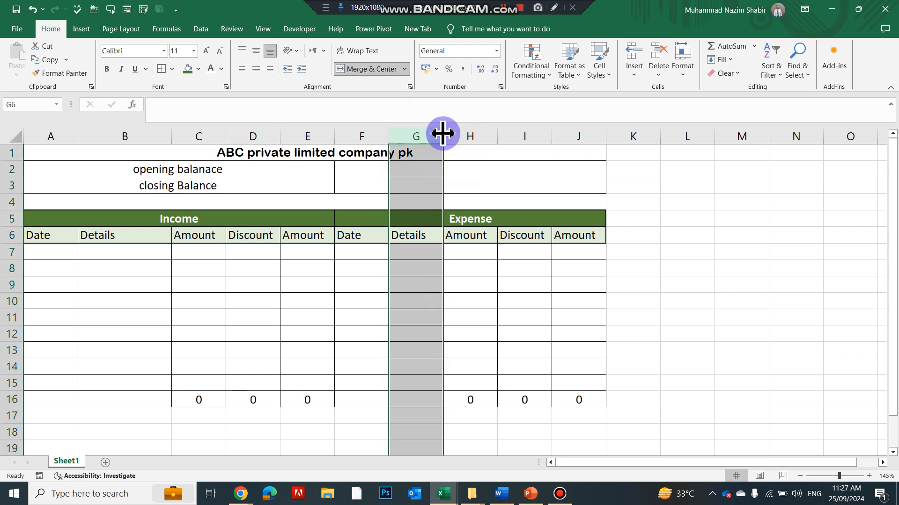
pyautogui.moveTo(444, 135); pyautogui.dragTo(486, 147)
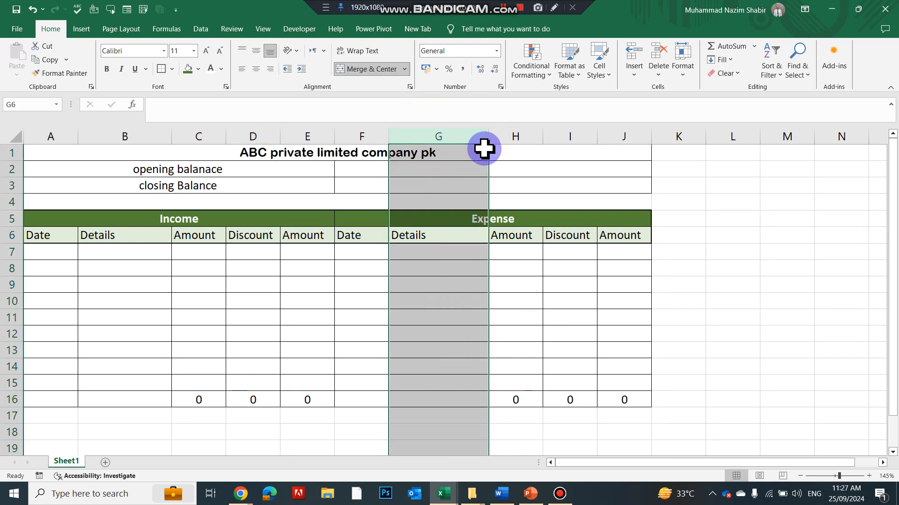
# Enter the date 1-jan-2024 in A7 and widen column A to about 1.3 times its width.
pyautogui.click(112, 256)
pyautogui.click(60, 252)
pyautogui.click(60, 253)
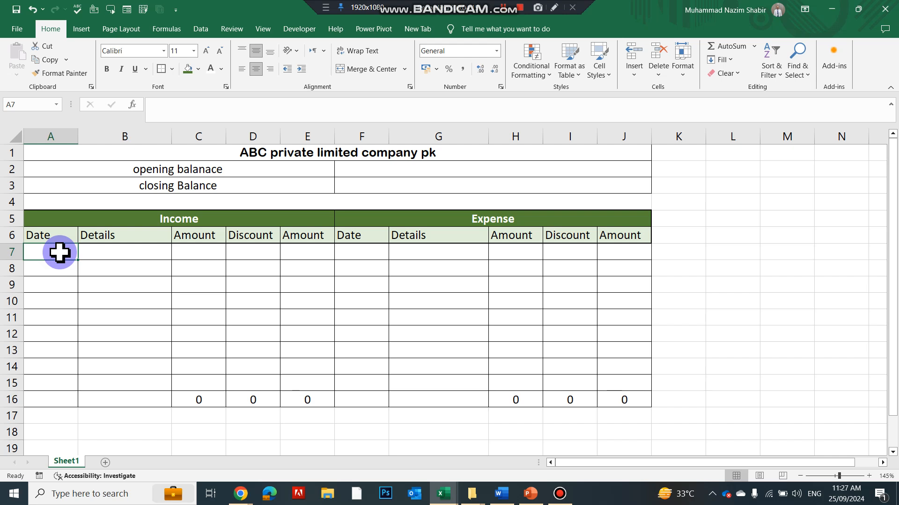
pyautogui.write('j')
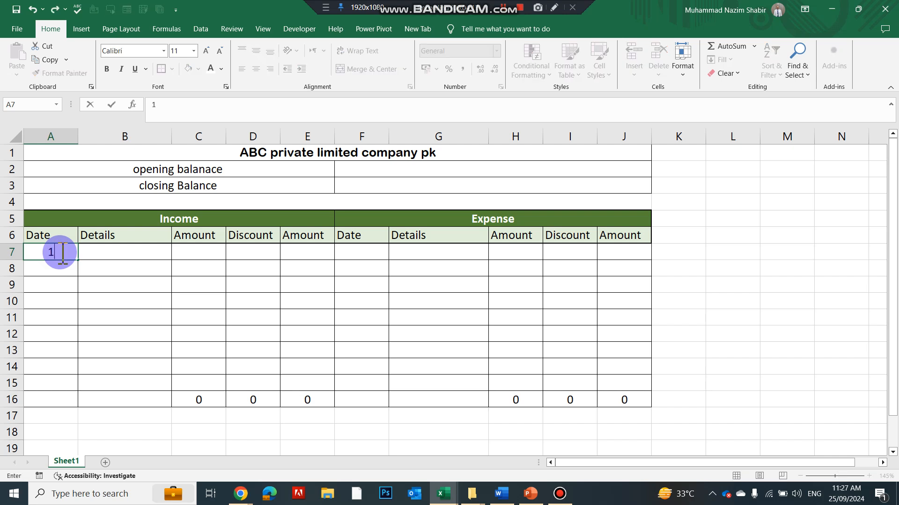
pyautogui.write('1-jan-2024')
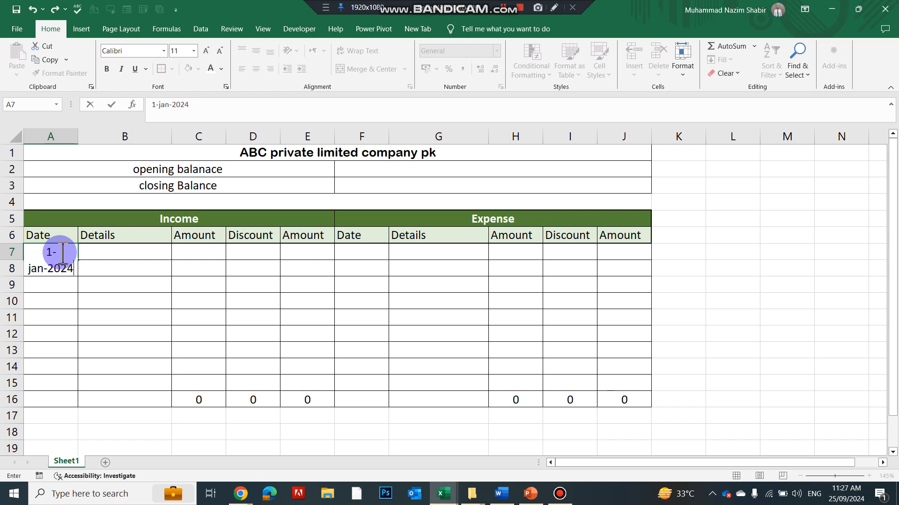
pyautogui.press('Return')
pyautogui.click(62, 252)
pyautogui.moveTo(82, 136); pyautogui.dragTo(95, 136)
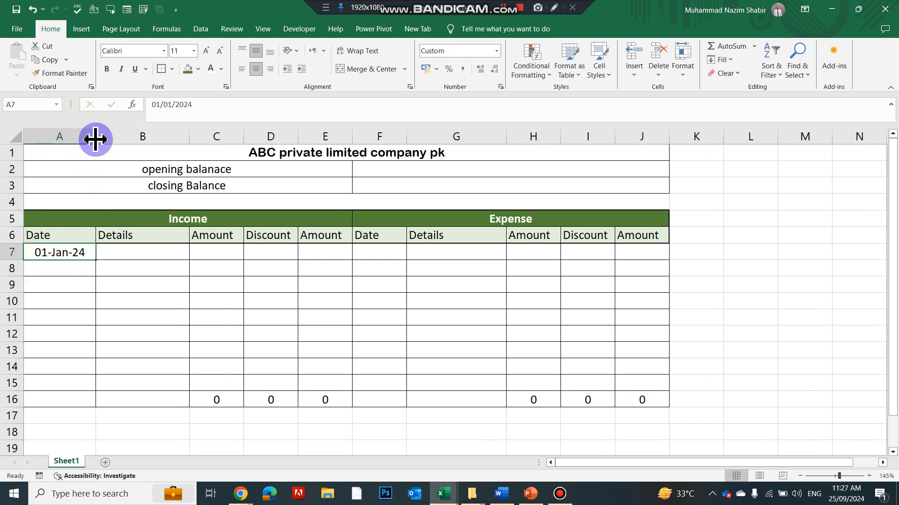
# Fill in the first income entry in row 7 with Sales as details, 1000 as amount and 200 as discount.
pyautogui.click(138, 251)
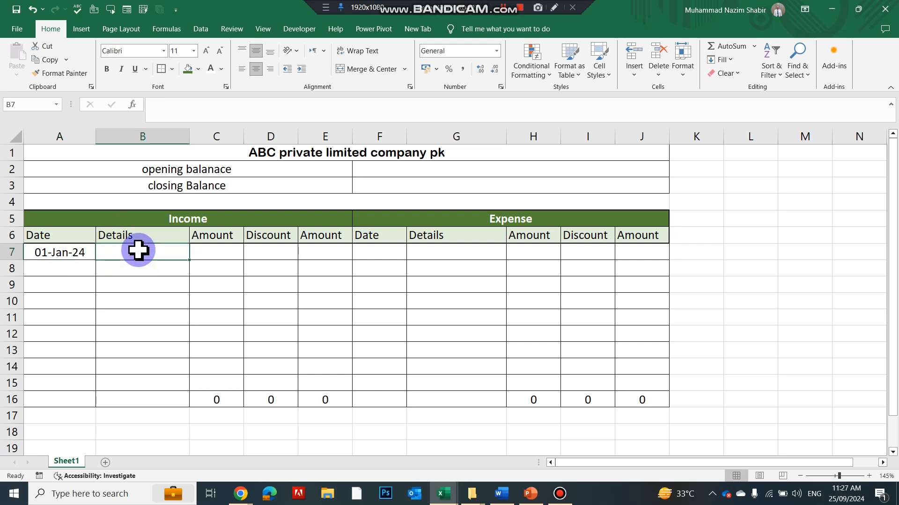
pyautogui.write('Sales')
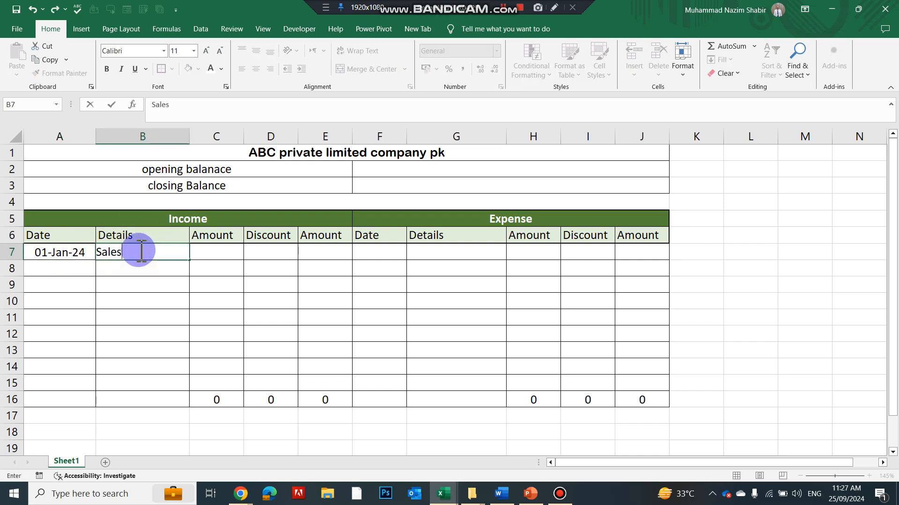
pyautogui.press('Tab')
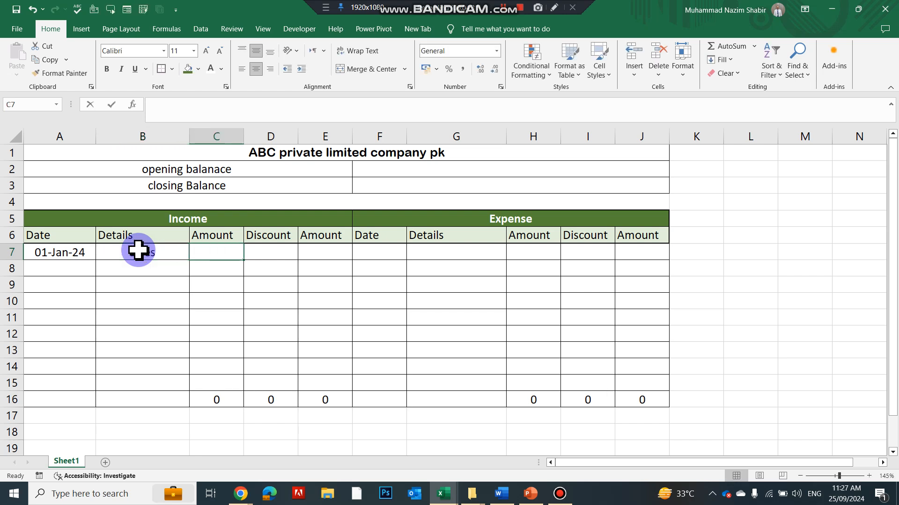
pyautogui.write('1000')
pyautogui.press('Tab')
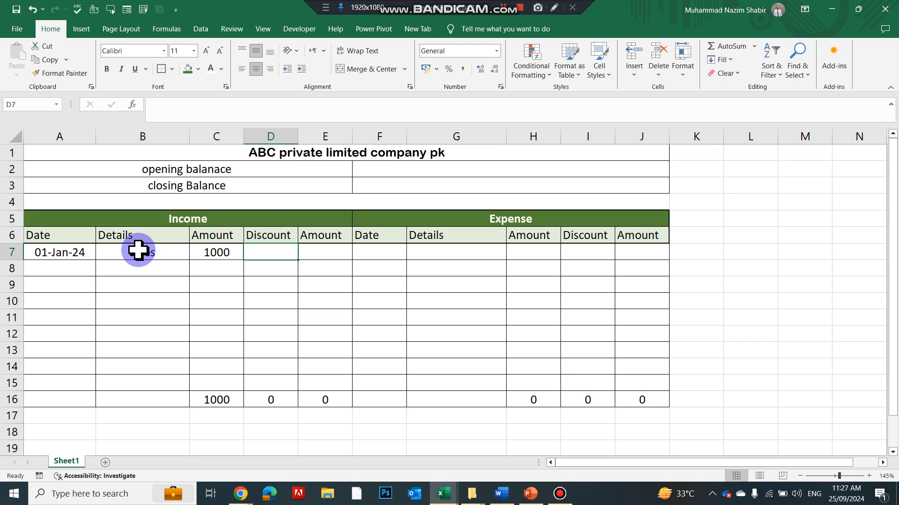
pyautogui.write('200')
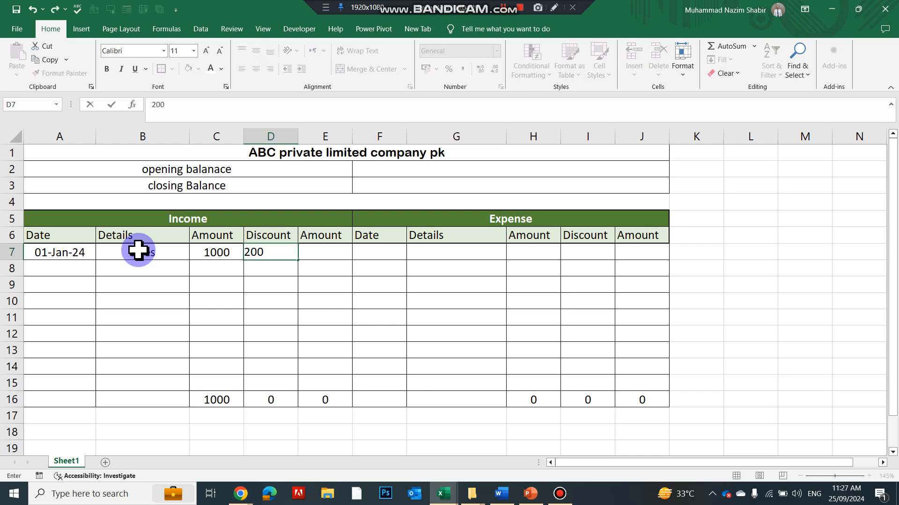
pyautogui.press('Return')
pyautogui.press('Up')
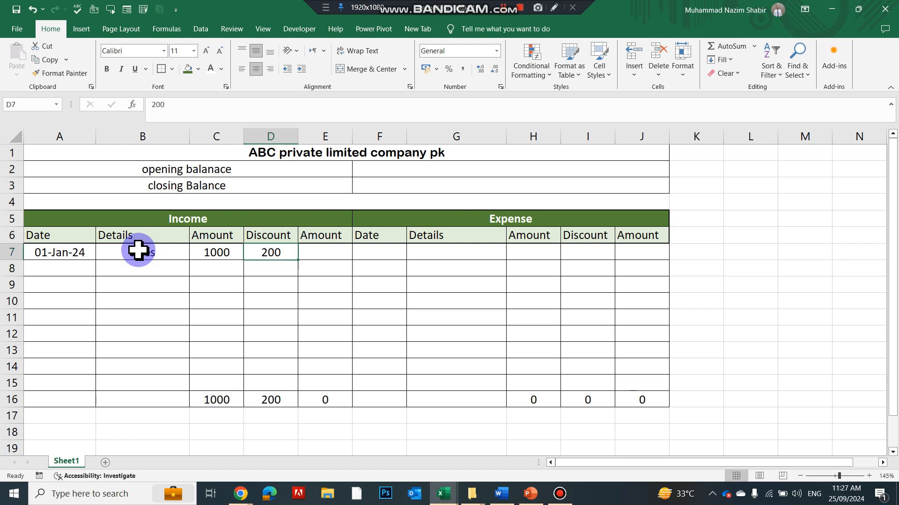
# Calculate the net income amount in E7 with the formula =C7-D7.
pyautogui.press('Right')
pyautogui.write('=')
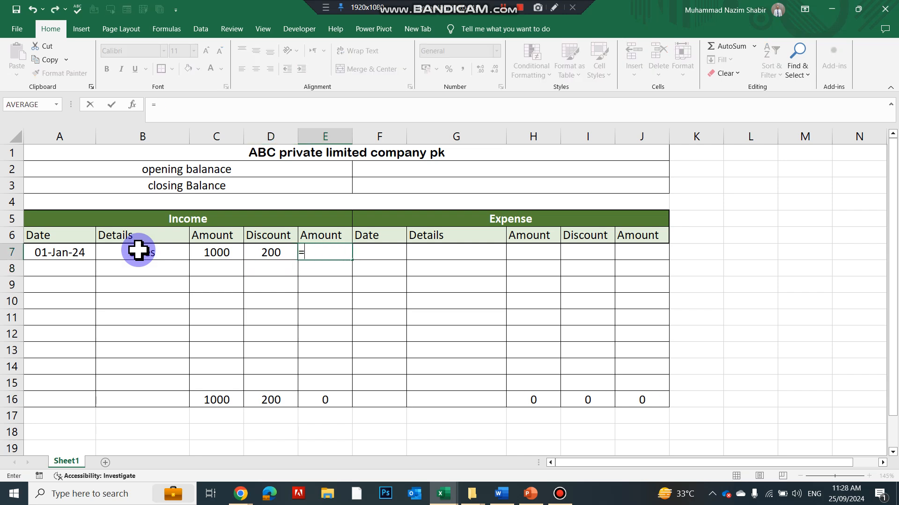
pyautogui.press('Left')
pyautogui.press('Left')
pyautogui.write('-')
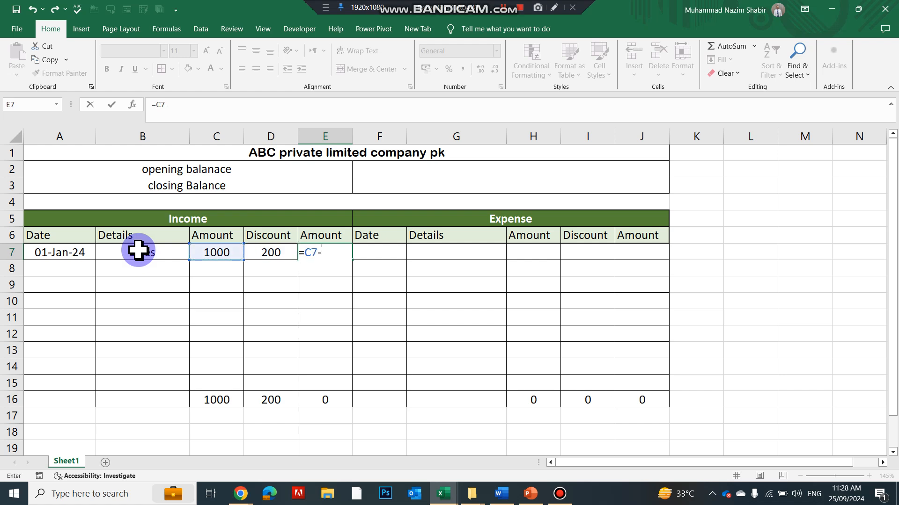
pyautogui.press('Left')
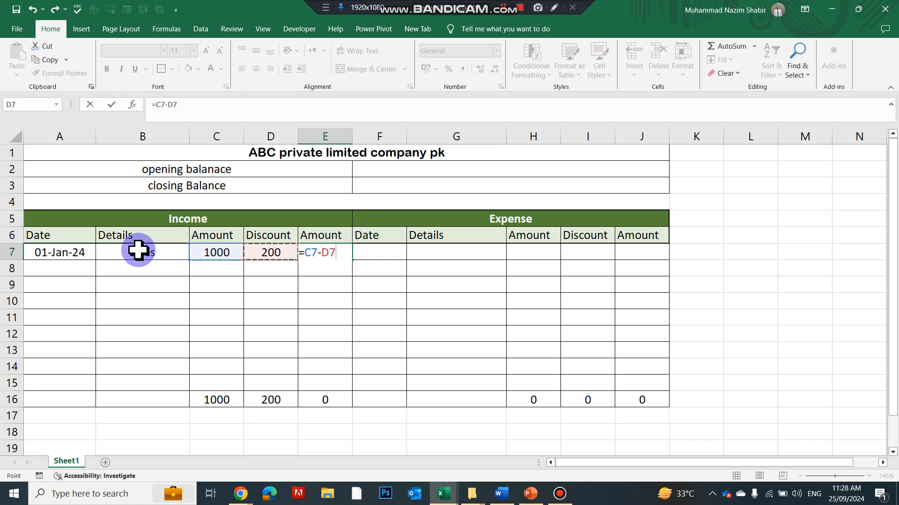
pyautogui.press('Return')
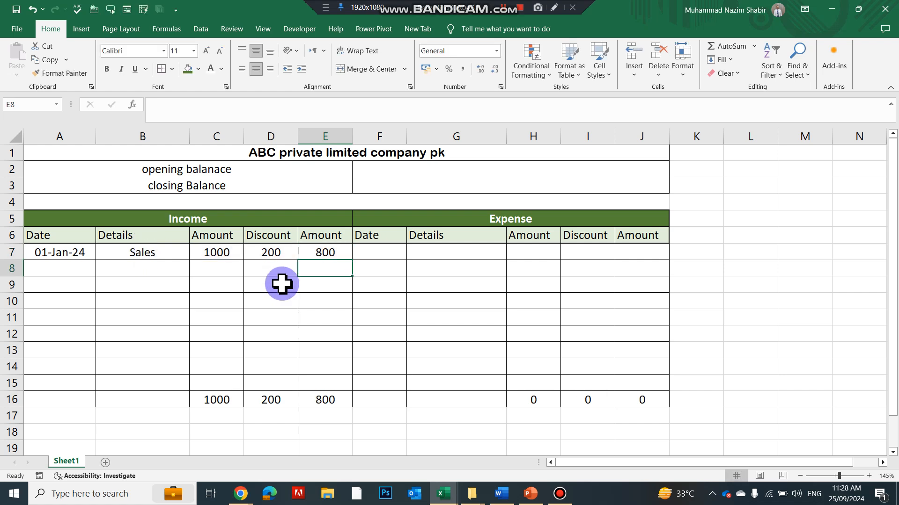
pyautogui.click(328, 403)
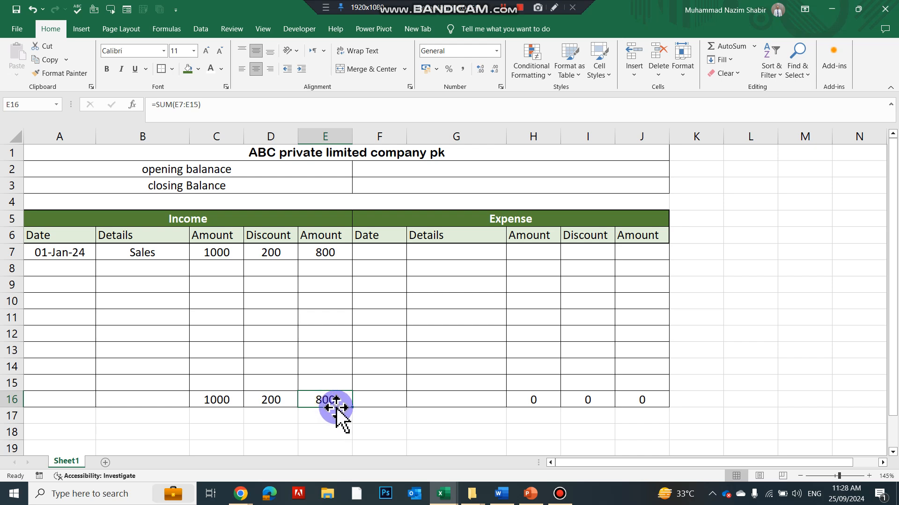
pyautogui.click(220, 254)
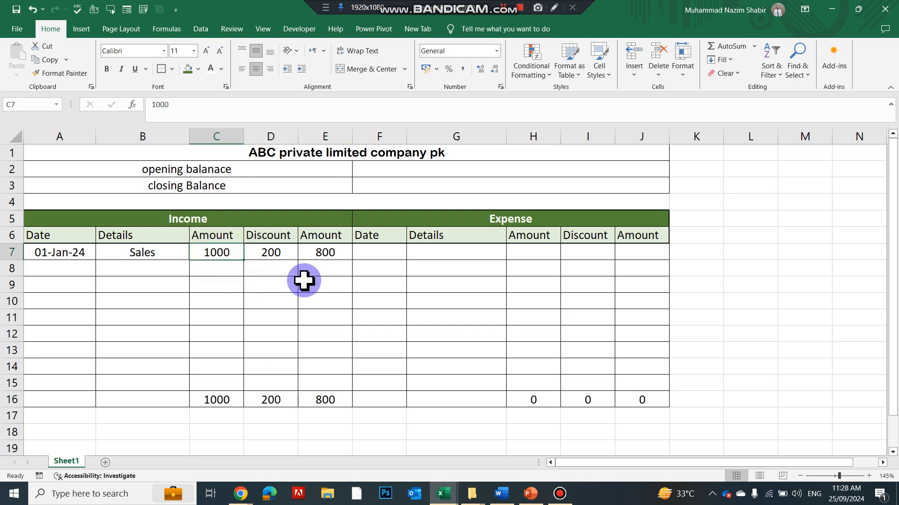
pyautogui.click(275, 255)
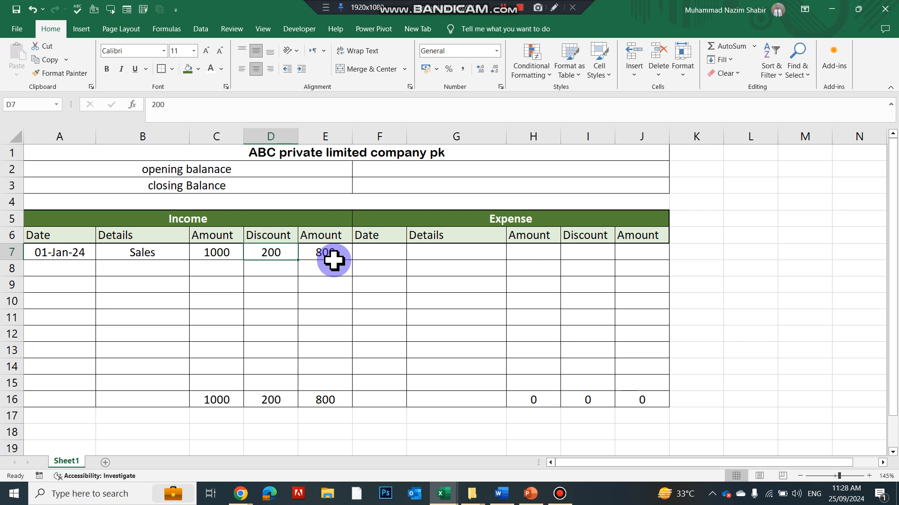
pyautogui.click(331, 235)
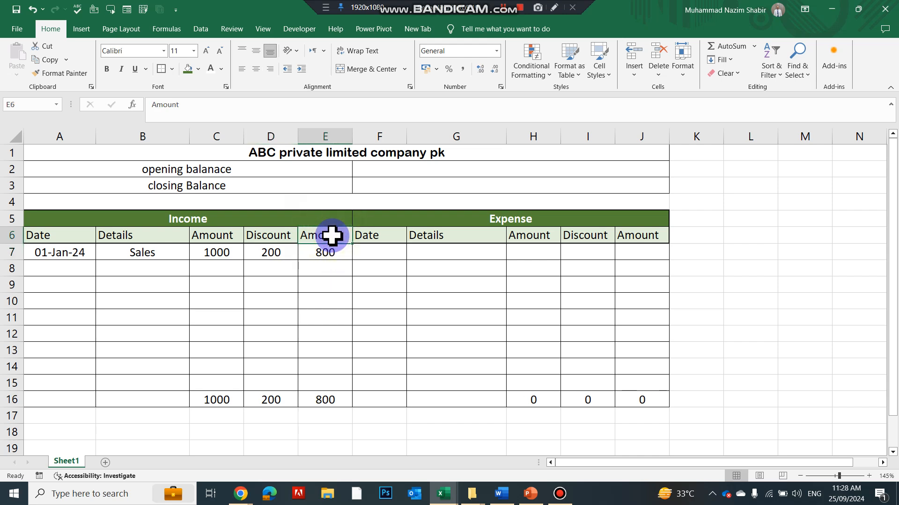
# Rename the Income section's first Amount heading in C6 as Income.
pyautogui.click(219, 236)
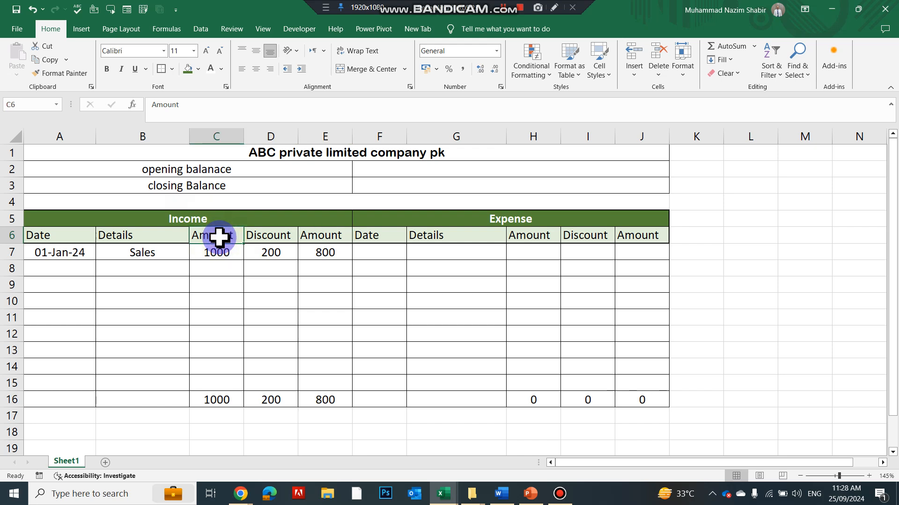
pyautogui.write('Income')
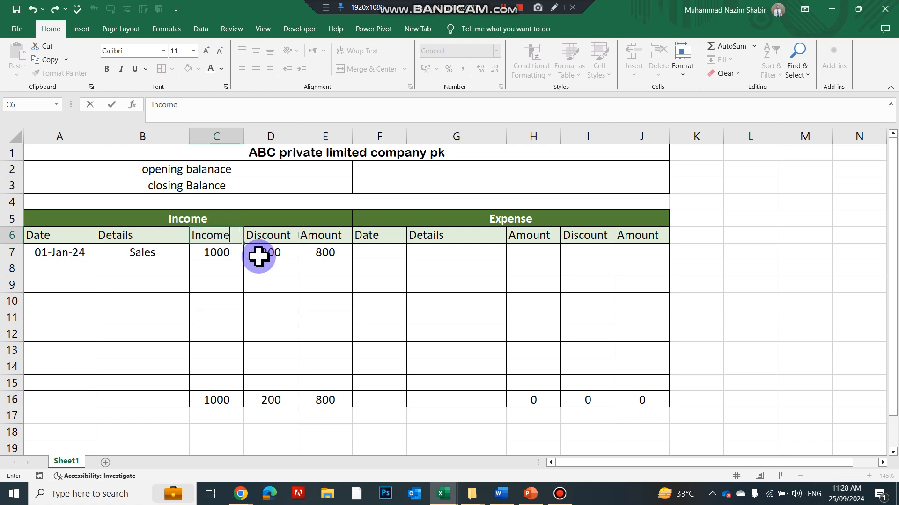
pyautogui.click(275, 248)
pyautogui.click(329, 237)
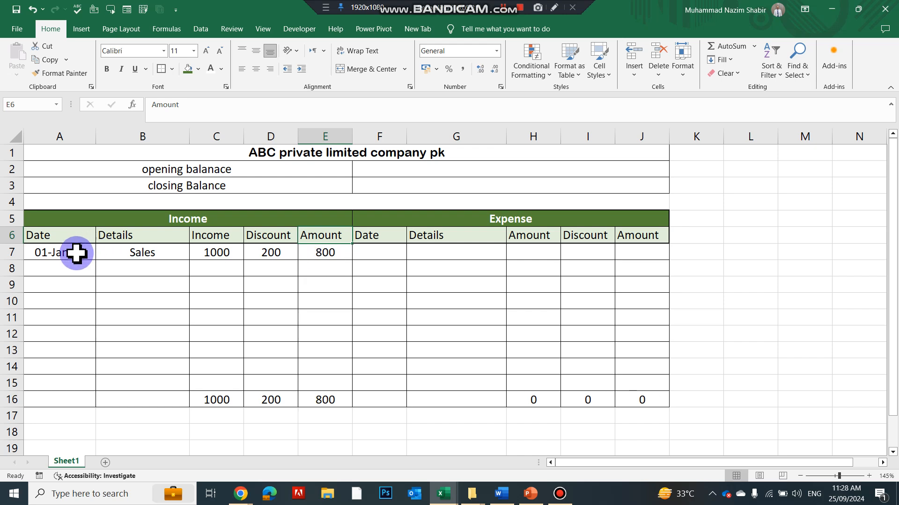
pyautogui.moveTo(44, 235); pyautogui.dragTo(630, 218)
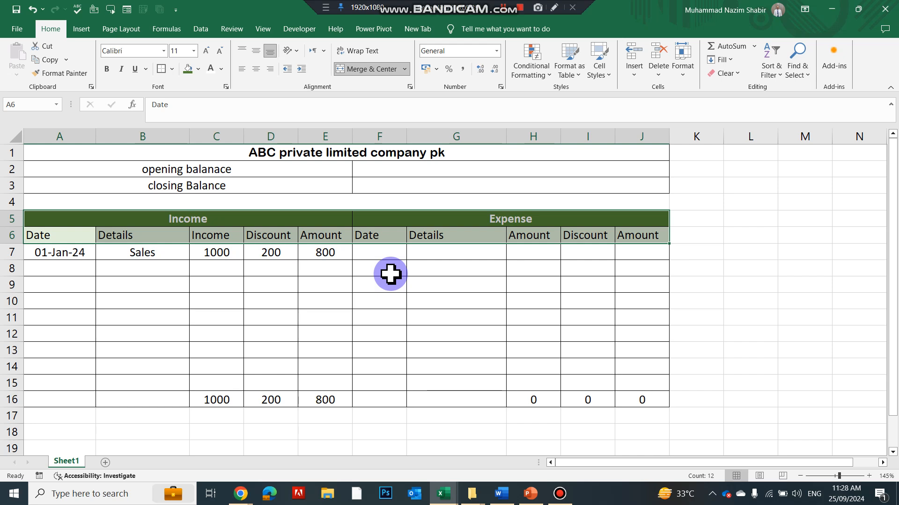
pyautogui.click(322, 271)
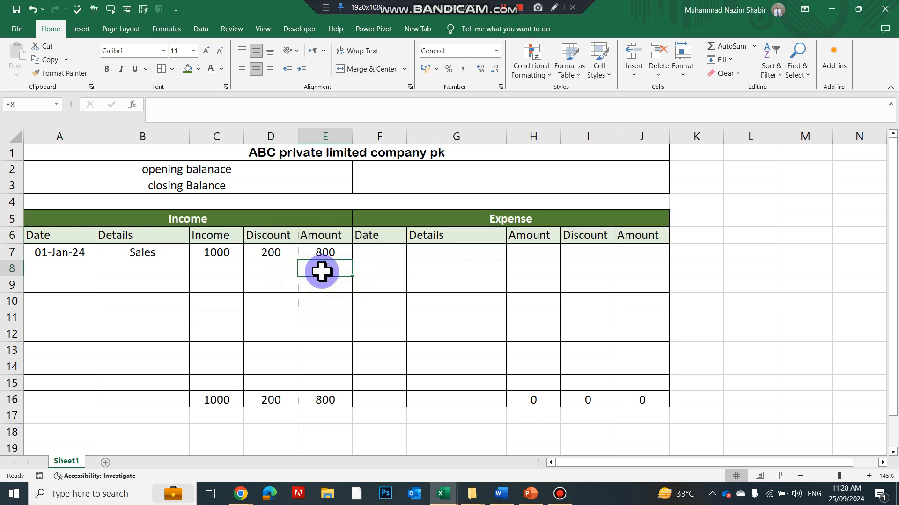
# Copy the date from A7 to the Expense section's Date cell F7 and widen column F slightly.
pyautogui.click(376, 255)
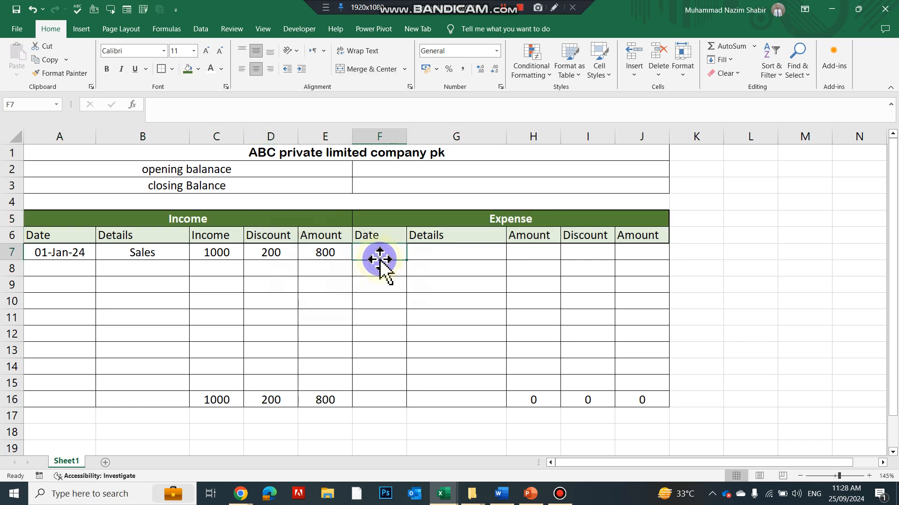
pyautogui.click(67, 253)
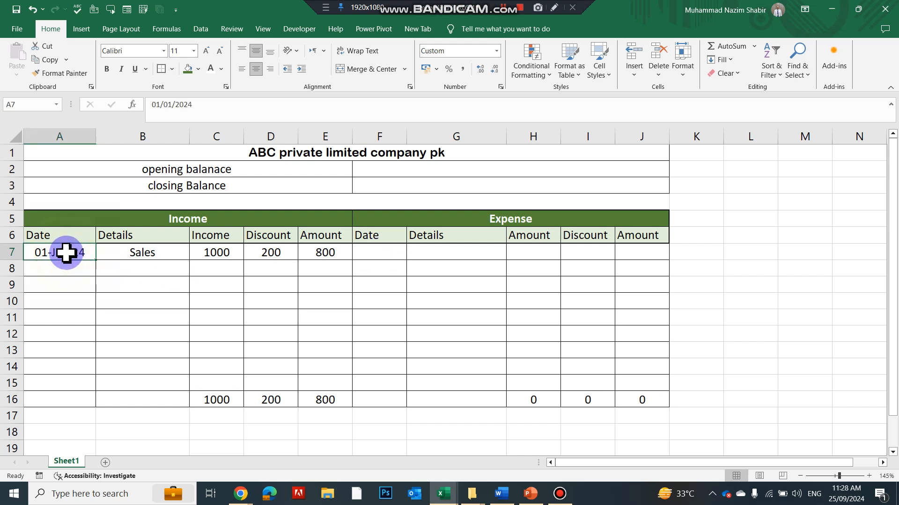
pyautogui.hotkey('ctrl', 'c')
pyautogui.click(373, 250)
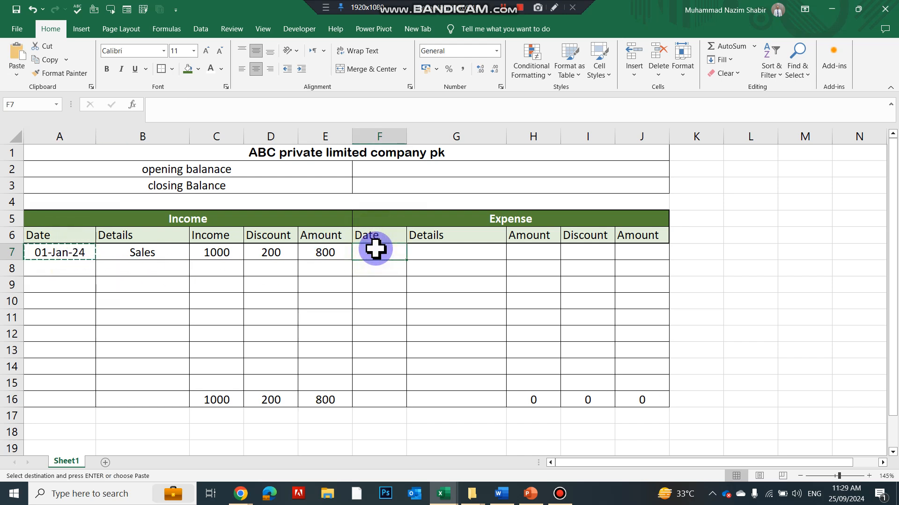
pyautogui.hotkey('ctrl', 'v')
pyautogui.moveTo(407, 136); pyautogui.dragTo(415, 137)
# Enter Salaries paid as the first expense's details in G7.
pyautogui.click(434, 253)
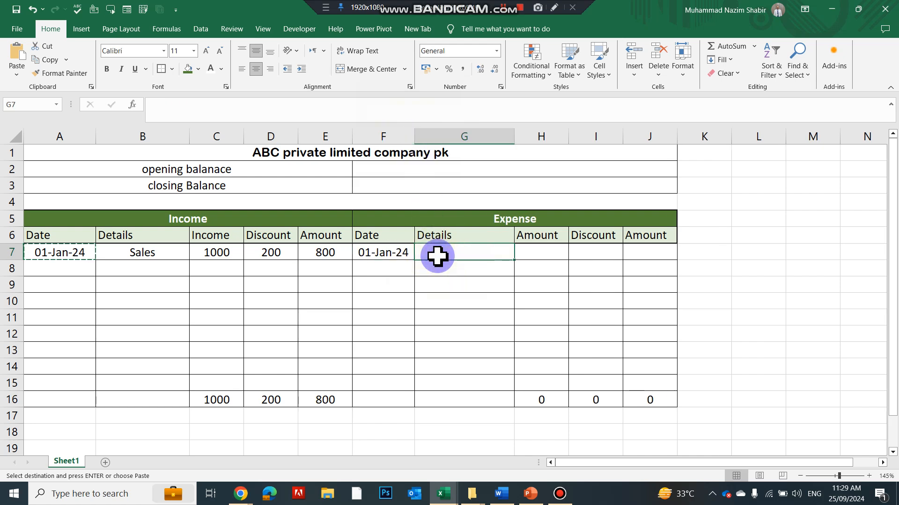
pyautogui.write('Sa')
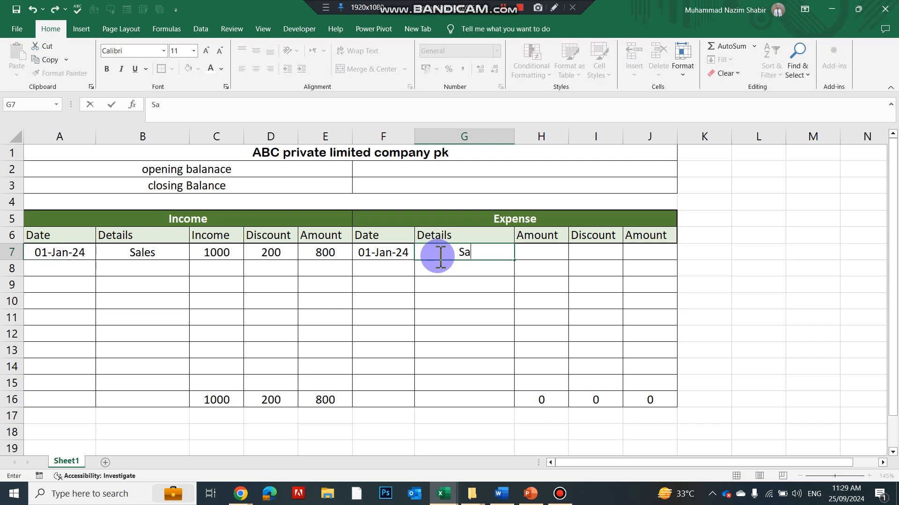
pyautogui.write('laries paid')
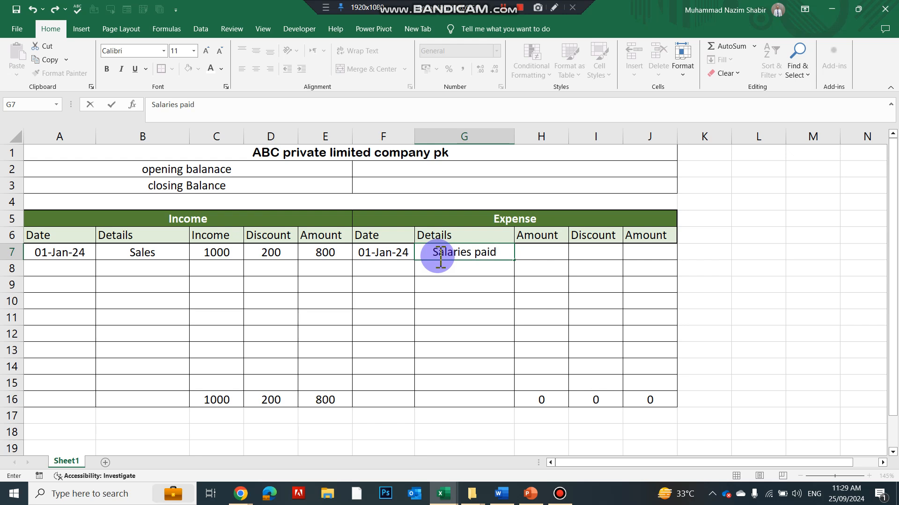
pyautogui.press('Return')
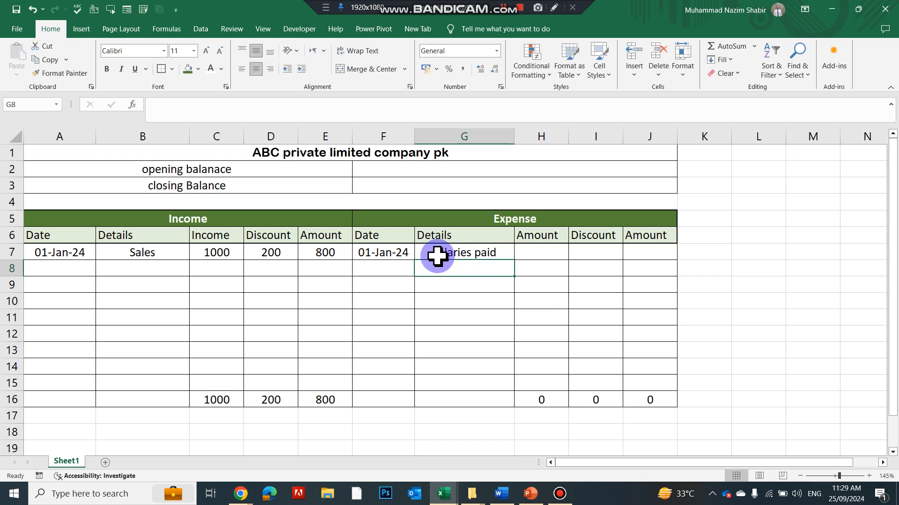
# Replace the first expense's details in G7 with Purchases.
pyautogui.click(437, 256)
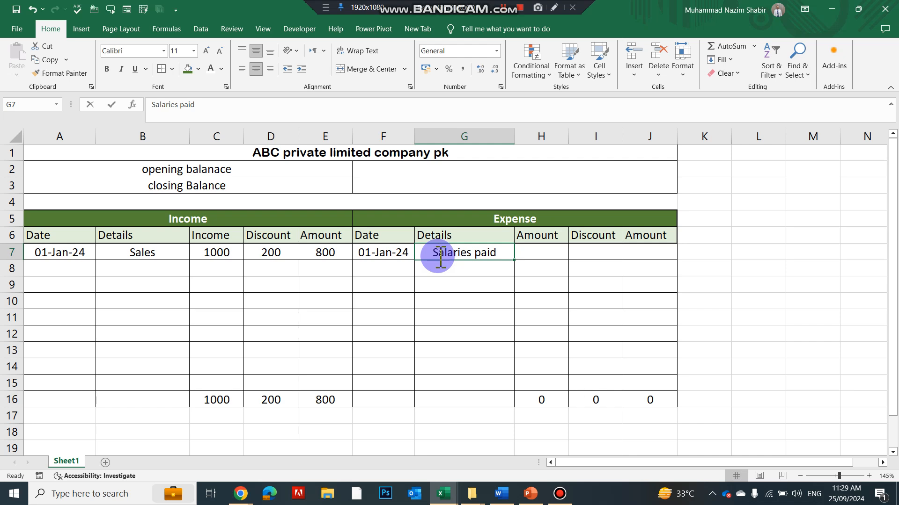
pyautogui.write('Purchase')
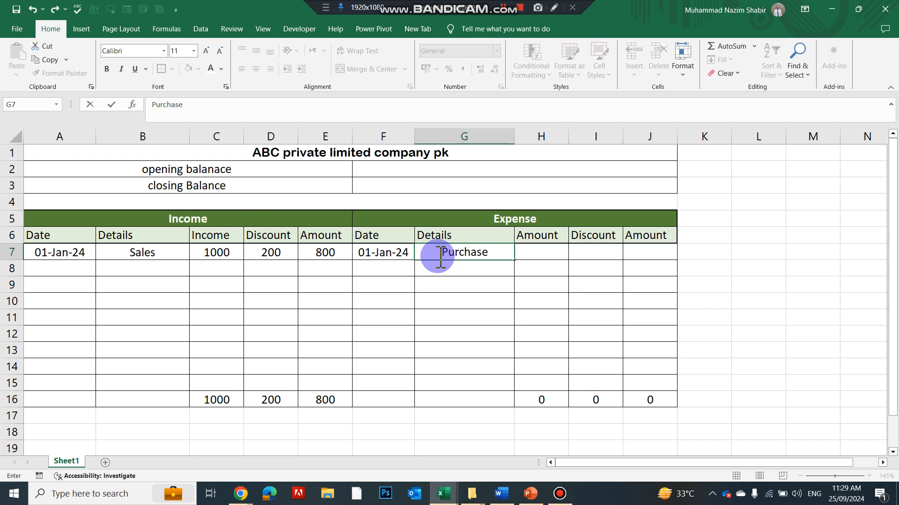
pyautogui.write('s')
pyautogui.press('F7')
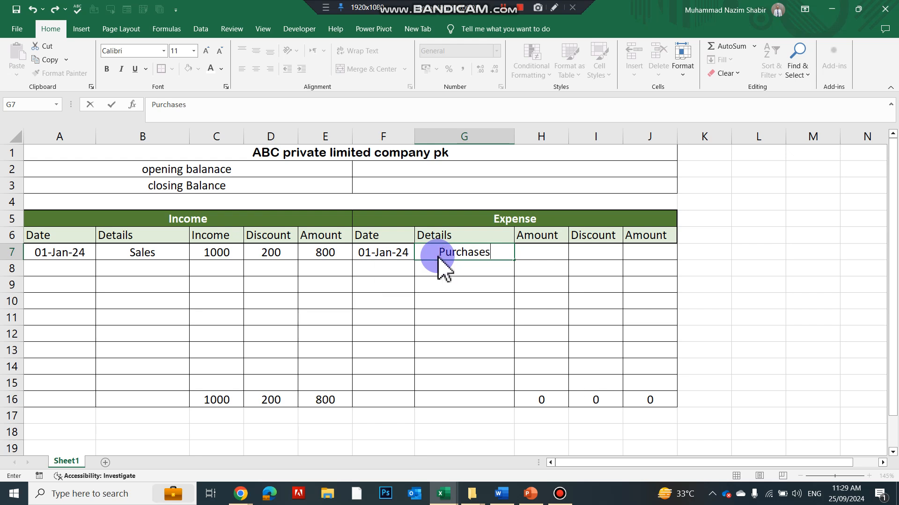
pyautogui.press('Return')
# Enter 500 as the purchase's amount in H7 and 100 as its discount in I7.
pyautogui.press('Tab')
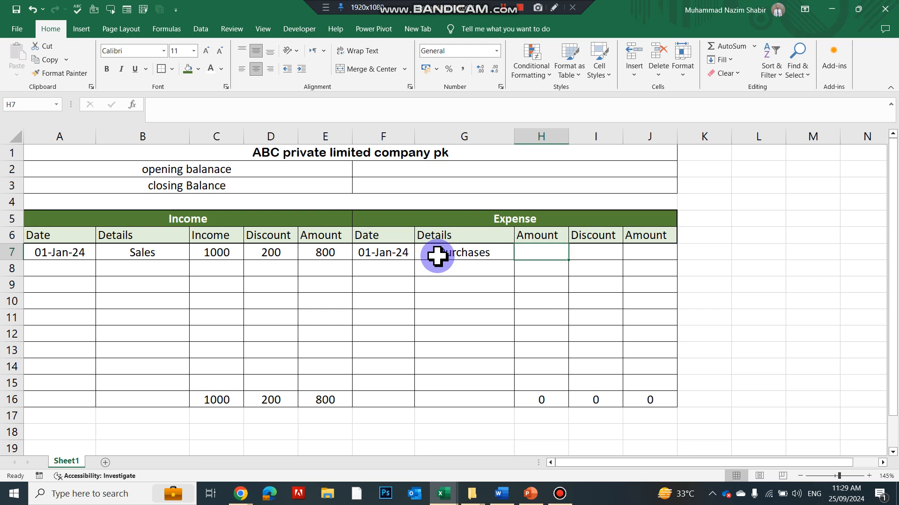
pyautogui.write('500')
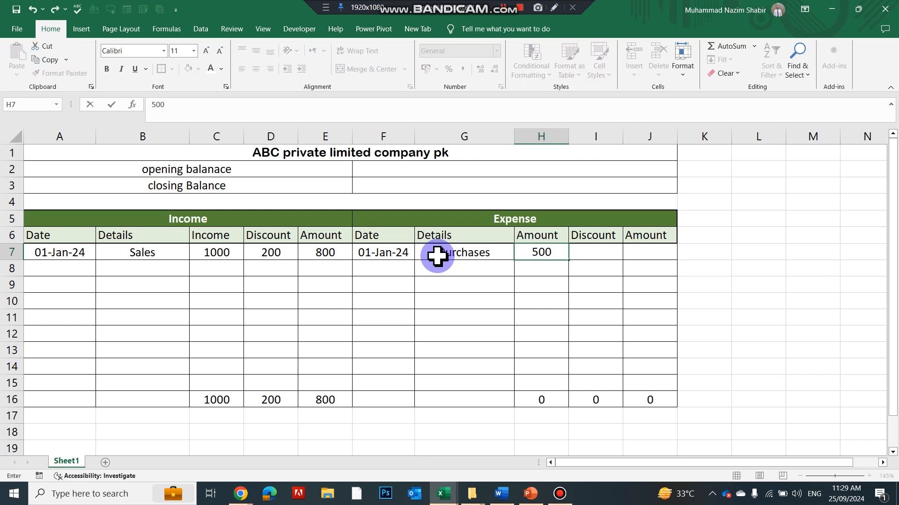
pyautogui.press('Tab')
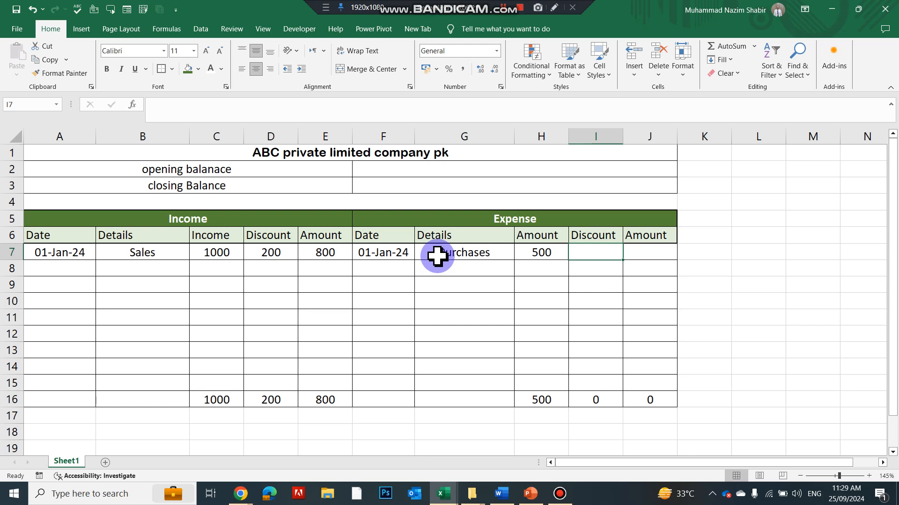
pyautogui.write('100')
pyautogui.press('Return')
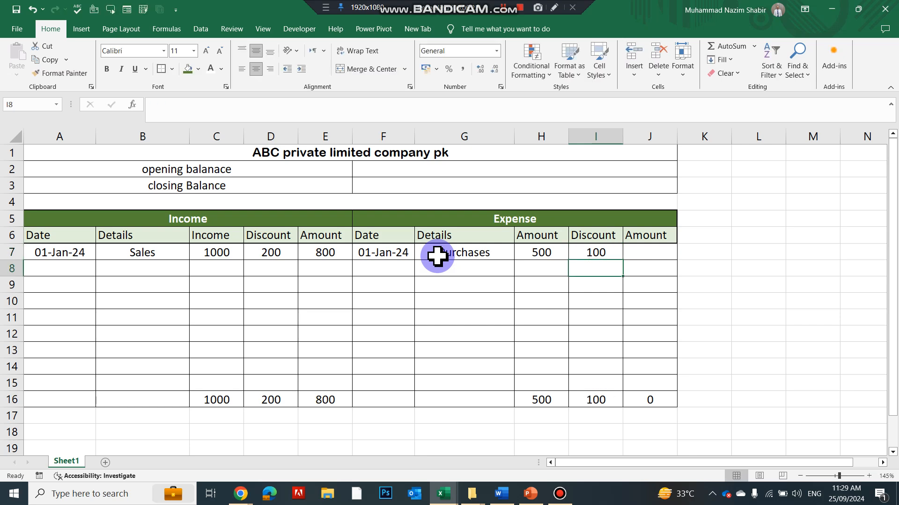
# Calculate the net purchase amount in J7 with the formula =H7-I7.
pyautogui.press('Up')
pyautogui.press('Right')
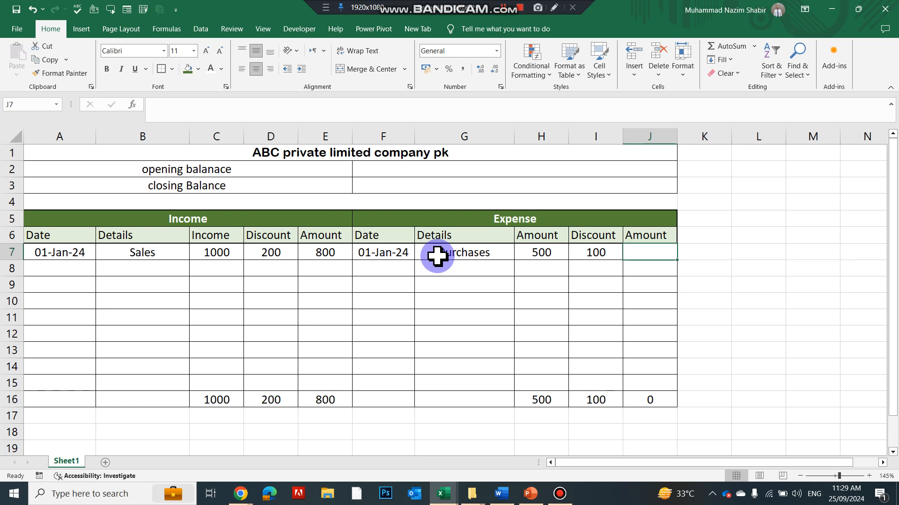
pyautogui.write('=')
pyautogui.press('Left')
pyautogui.press('Left')
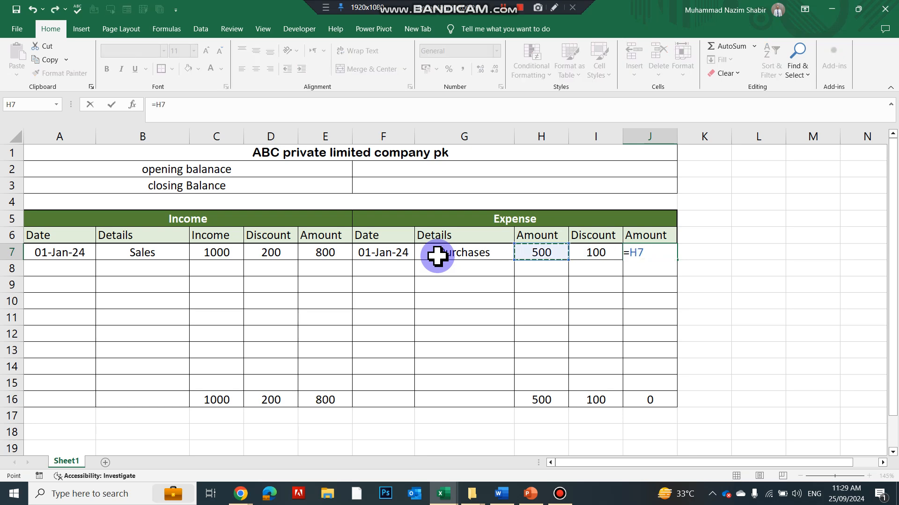
pyautogui.write('-')
pyautogui.press('Left')
pyautogui.press('Left')
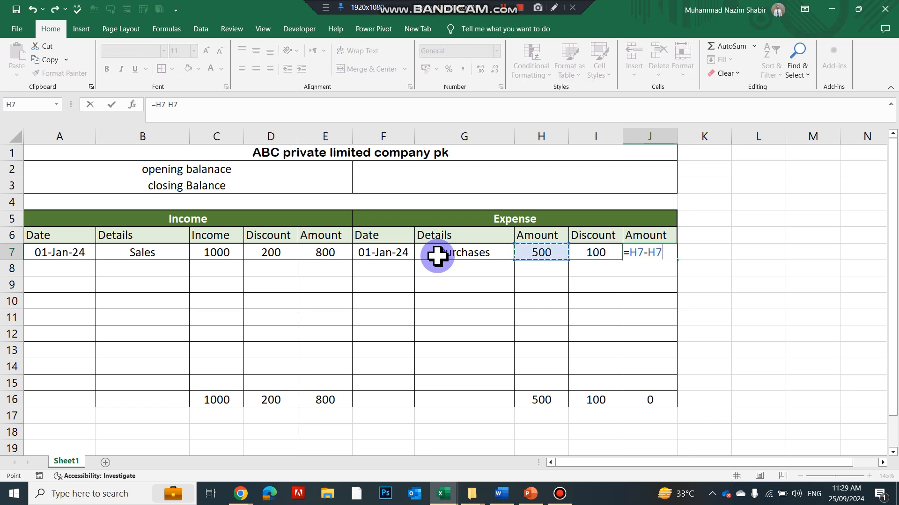
pyautogui.press('Right')
pyautogui.press('Return')
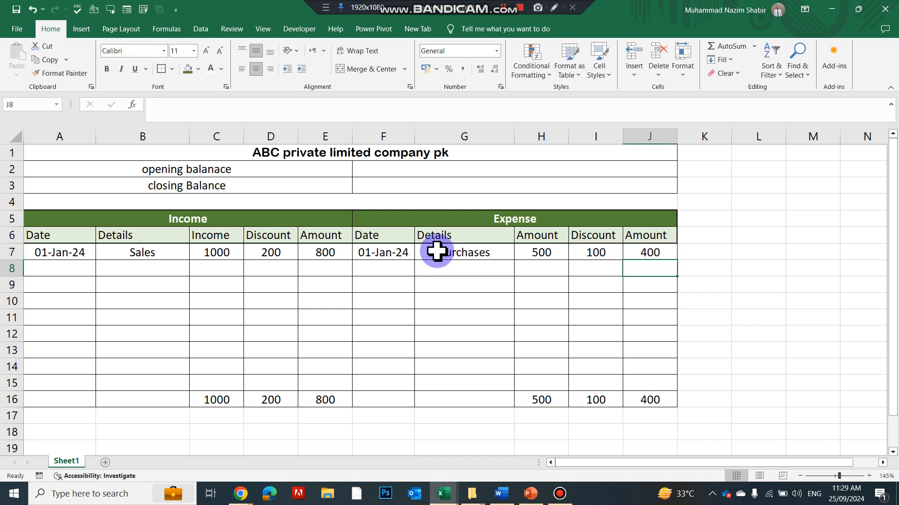
# Rename the Expense section's first Amount heading in H6 as Expense.
pyautogui.click(540, 237)
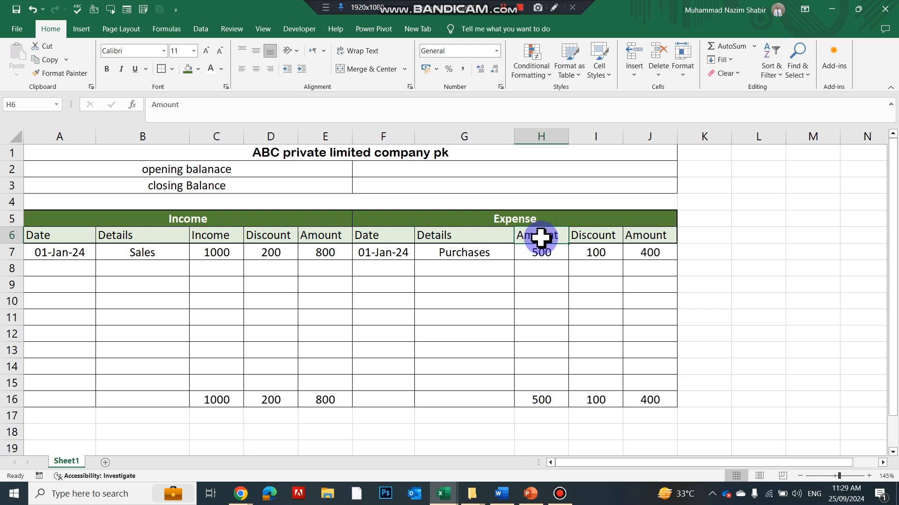
pyautogui.write('e')
pyautogui.press('BackSpace')
pyautogui.press('BackSpace')
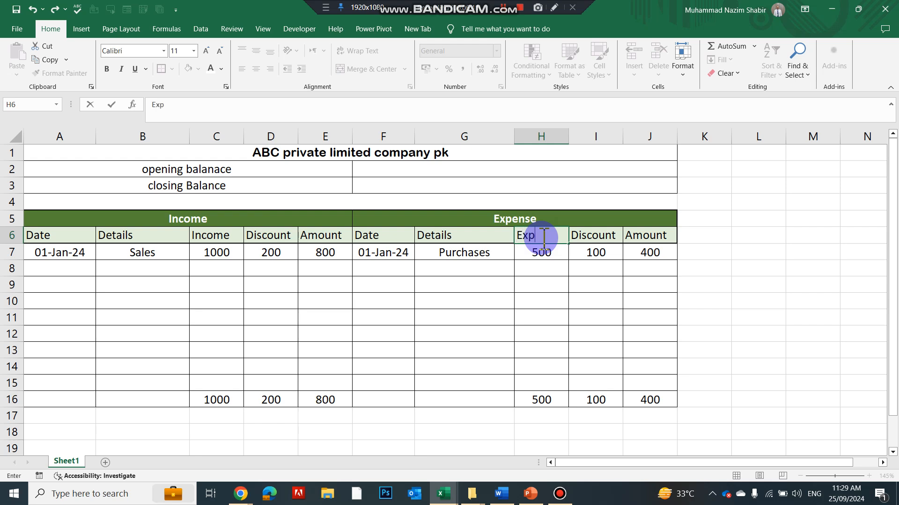
pyautogui.write('xps')
pyautogui.press('BackSpace')
pyautogui.write('ense')
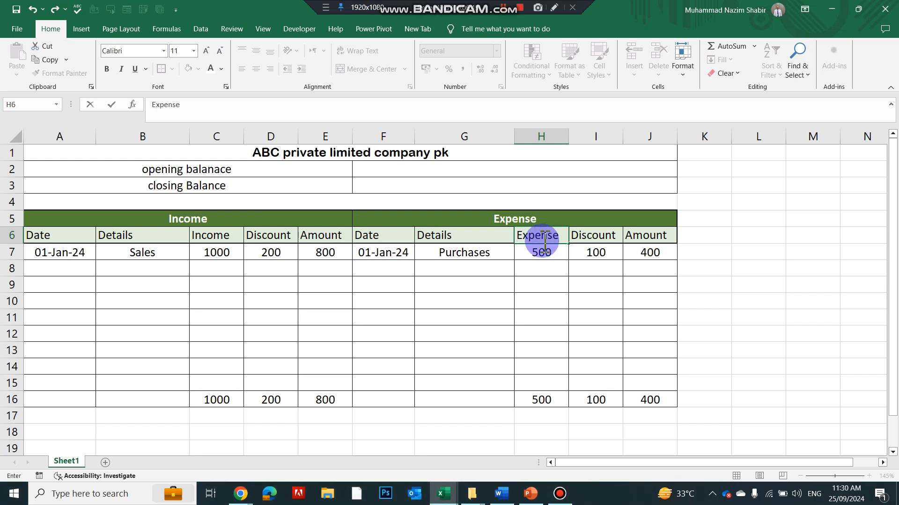
pyautogui.press('Return')
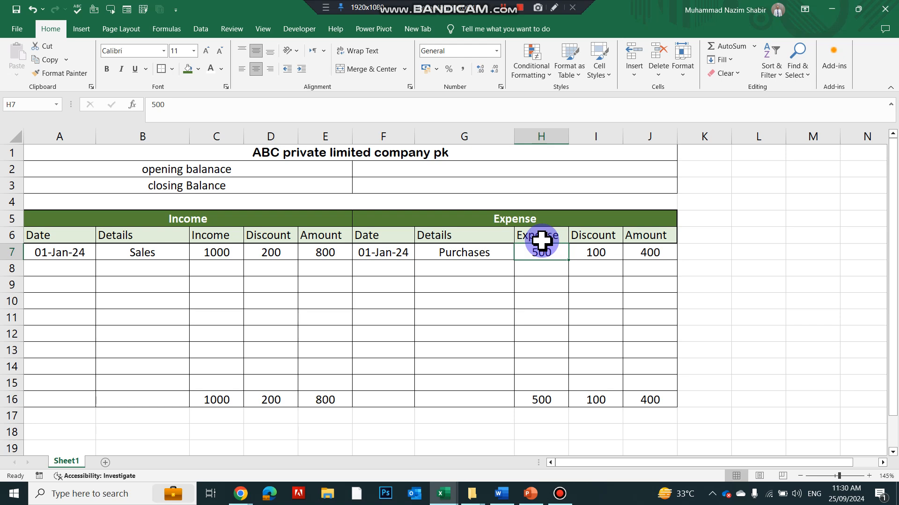
# Give the totals row A16:J16 an outside border and a Green, Accent 6, Lighter 80% fill.
pyautogui.click(541, 397)
pyautogui.moveTo(38, 401); pyautogui.dragTo(655, 397)
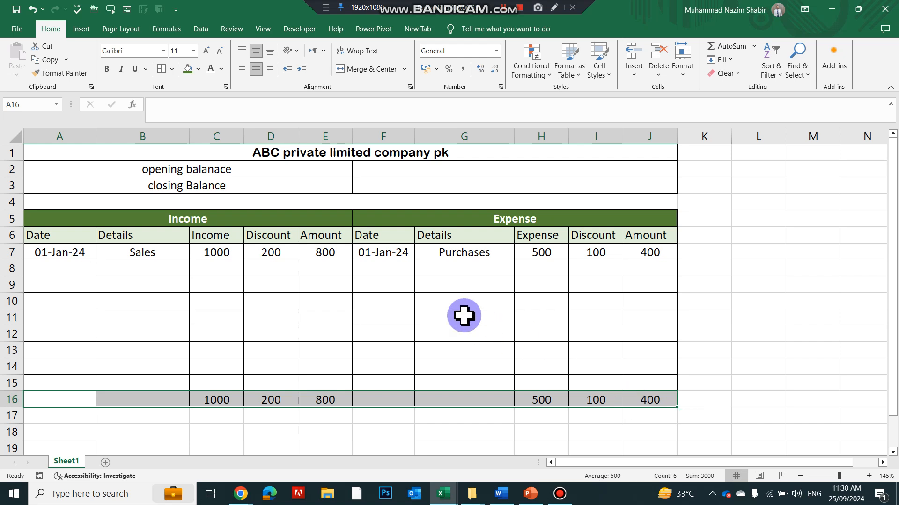
pyautogui.click(161, 70)
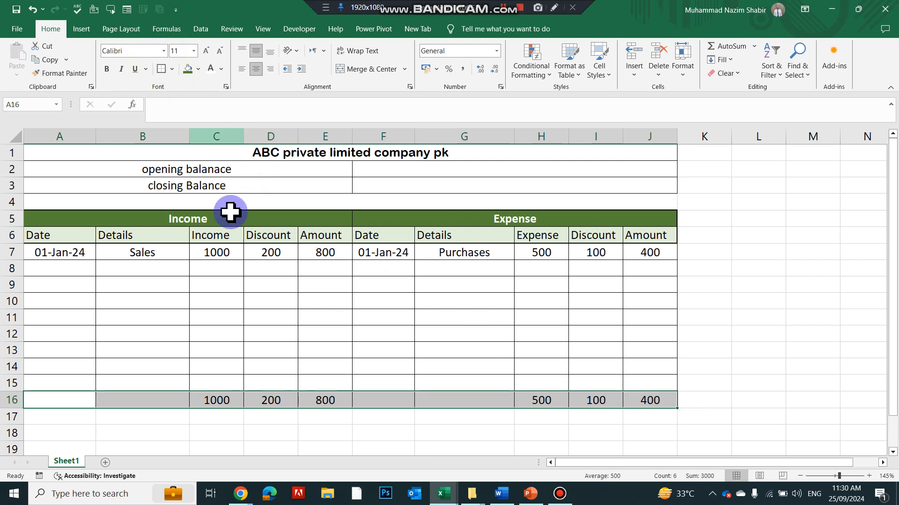
pyautogui.click(200, 69)
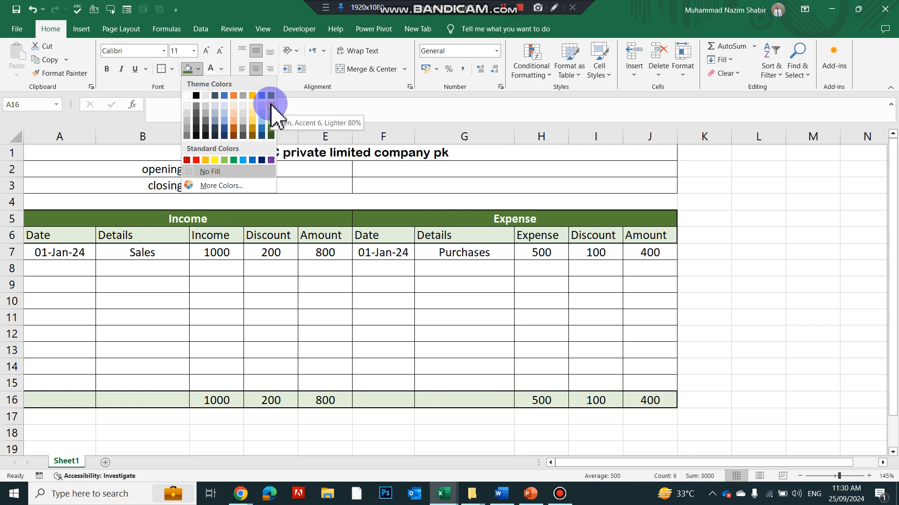
pyautogui.click(271, 106)
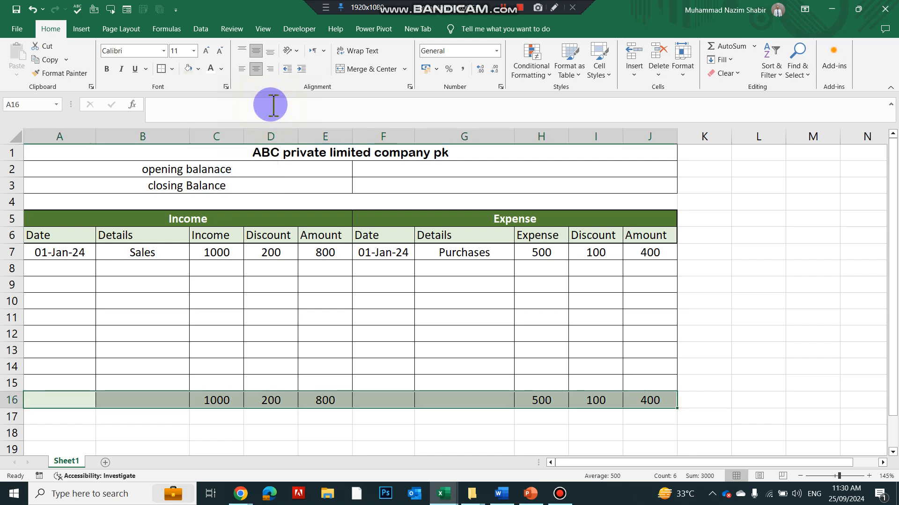
pyautogui.click(292, 172)
pyautogui.click(276, 187)
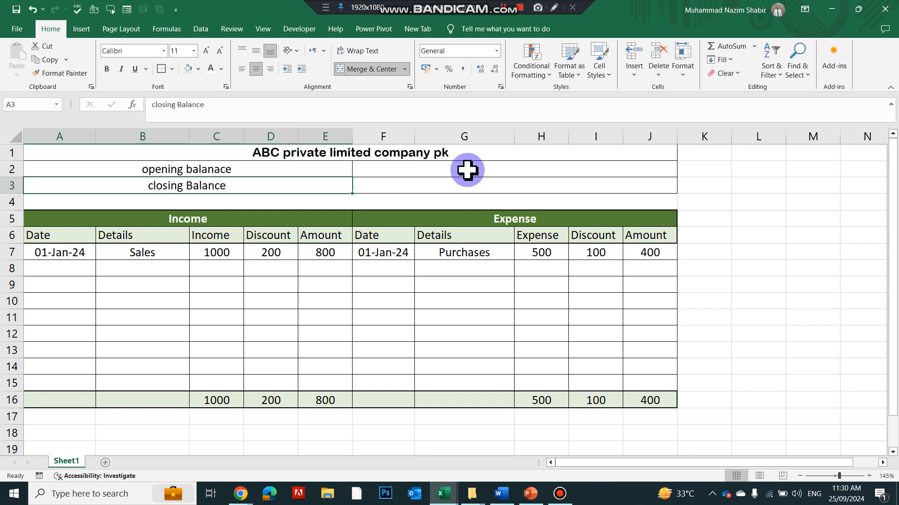
pyautogui.click(467, 170)
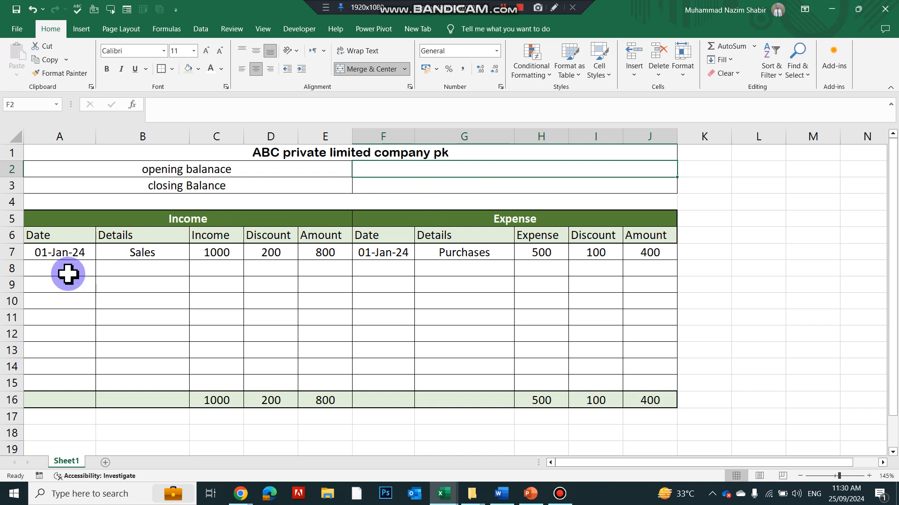
# Move the Sales income entry from A7:E7 down to row 8.
pyautogui.click(10, 252)
pyautogui.moveTo(55, 253); pyautogui.dragTo(345, 251)
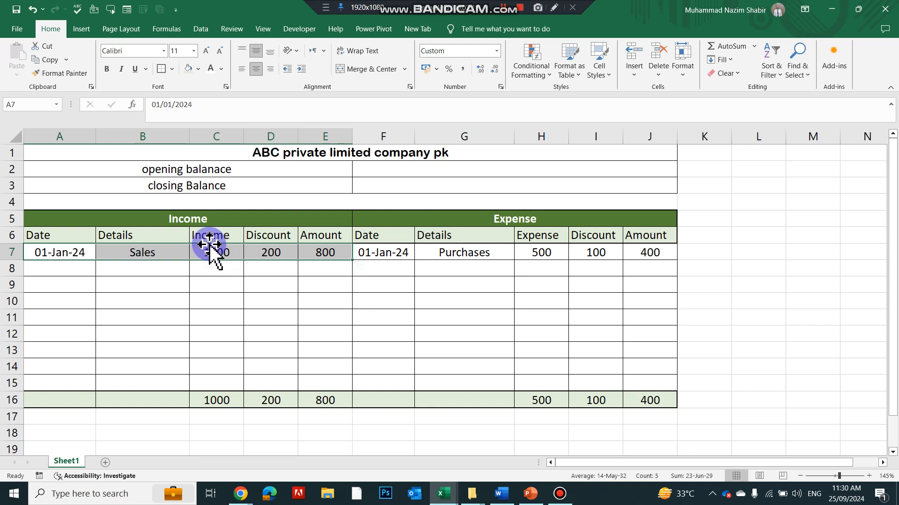
pyautogui.moveTo(208, 242)
pyautogui.mouseDown()
pyautogui.moveTo(211, 277)
pyautogui.moveTo(205, 260)
pyautogui.mouseUp()
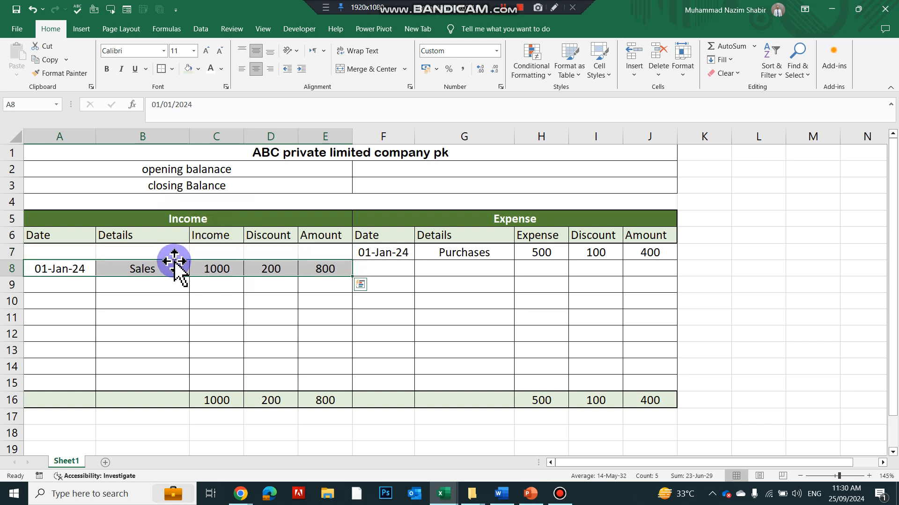
# Apply all borders to the income cells A7:E8.
pyautogui.click(101, 255)
pyautogui.moveTo(64, 253); pyautogui.dragTo(311, 261)
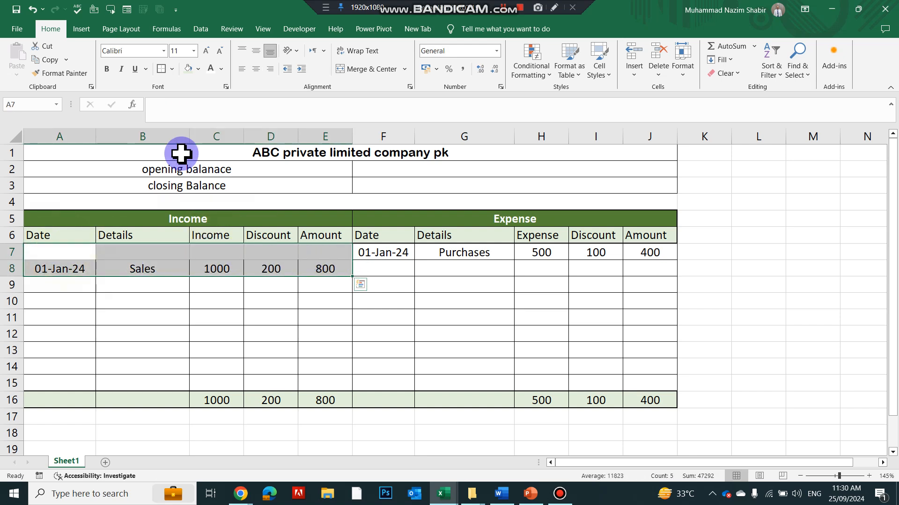
pyautogui.click(172, 69)
pyautogui.click(163, 170)
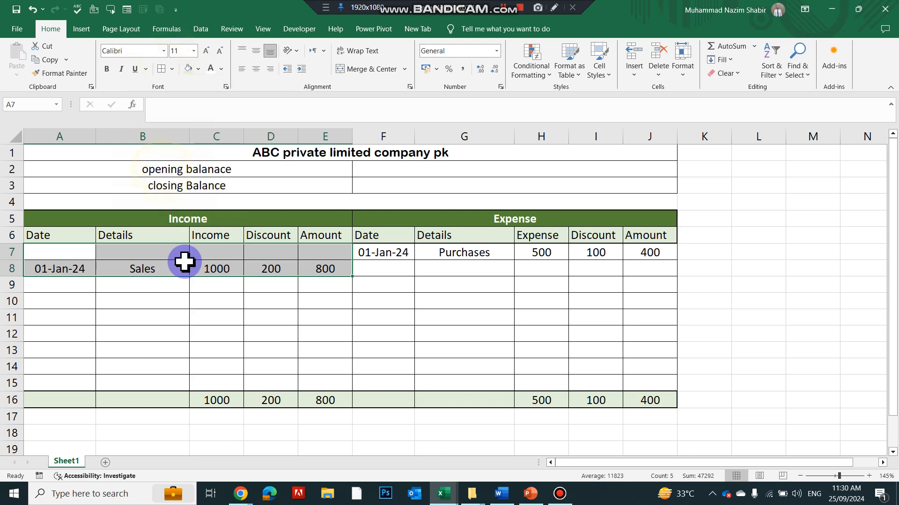
# Copy the date from A8 to A7 and enter Opening Balance as the details in B7.
pyautogui.click(81, 252)
pyautogui.click(74, 265)
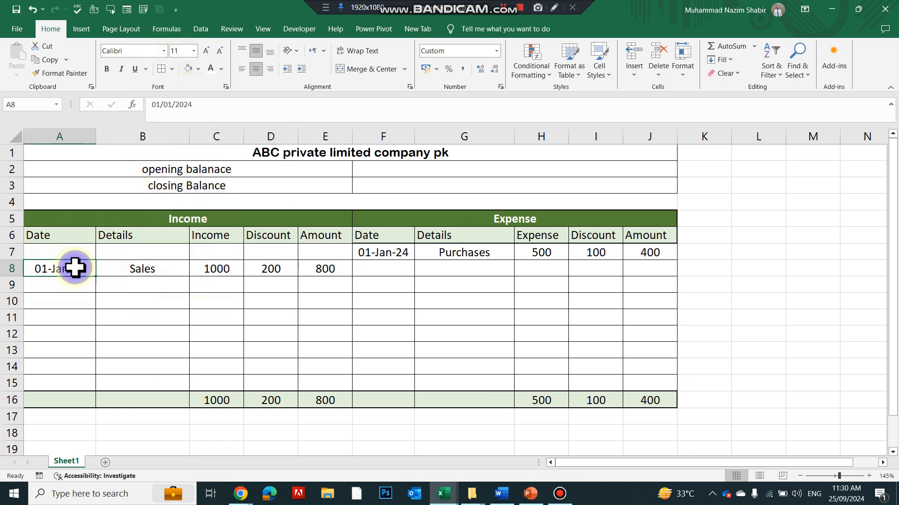
pyautogui.hotkey('ctrl', 'c')
pyautogui.click(70, 253)
pyautogui.hotkey('ctrl', 'v')
pyautogui.click(129, 253)
pyautogui.write('O')
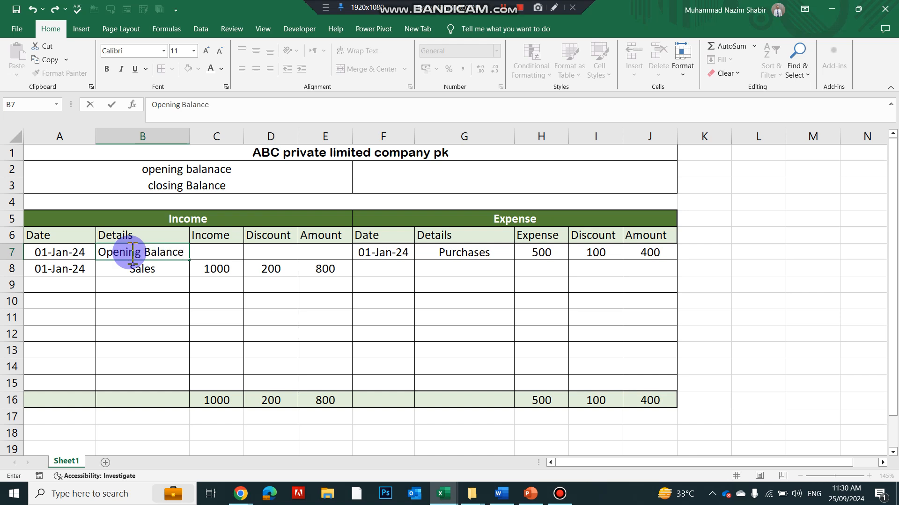
# Enter 500 as the opening balance's income in C7 and centre it in the cell.
pyautogui.click(227, 252)
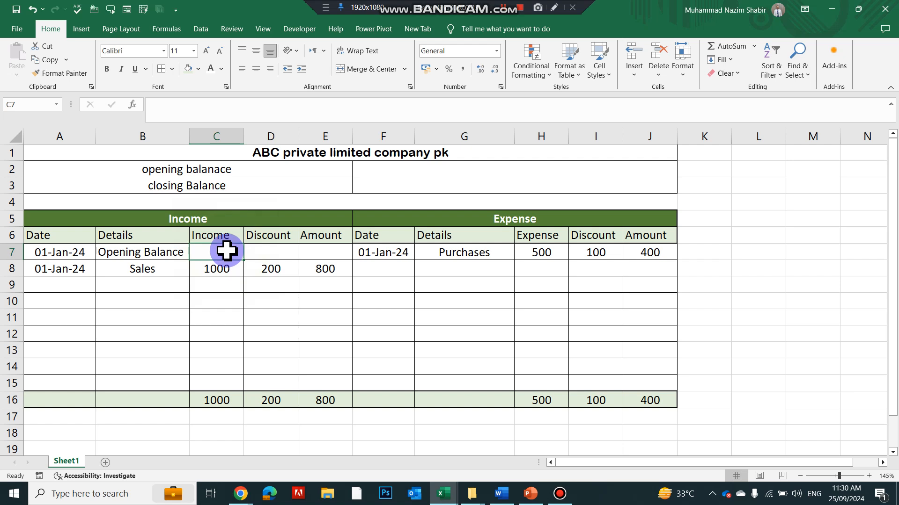
pyautogui.write('500')
pyautogui.press('Return')
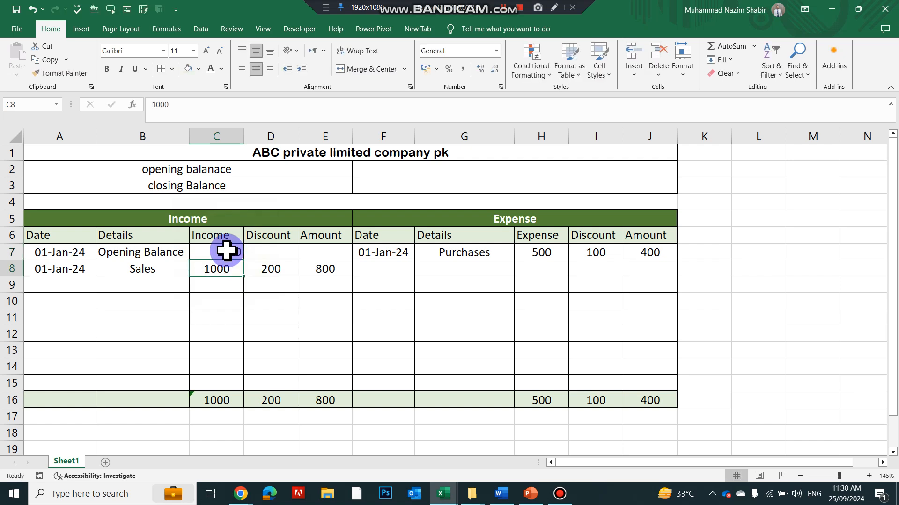
pyautogui.click(225, 249)
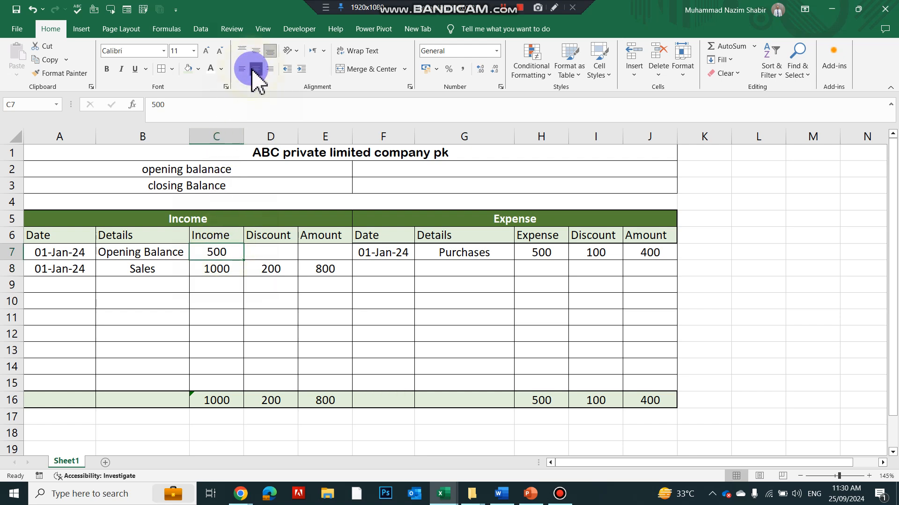
# Set the opening balance's amount in E7 to =C7 and centre the Amount cells E7:E15.
pyautogui.click(315, 251)
pyautogui.write('=')
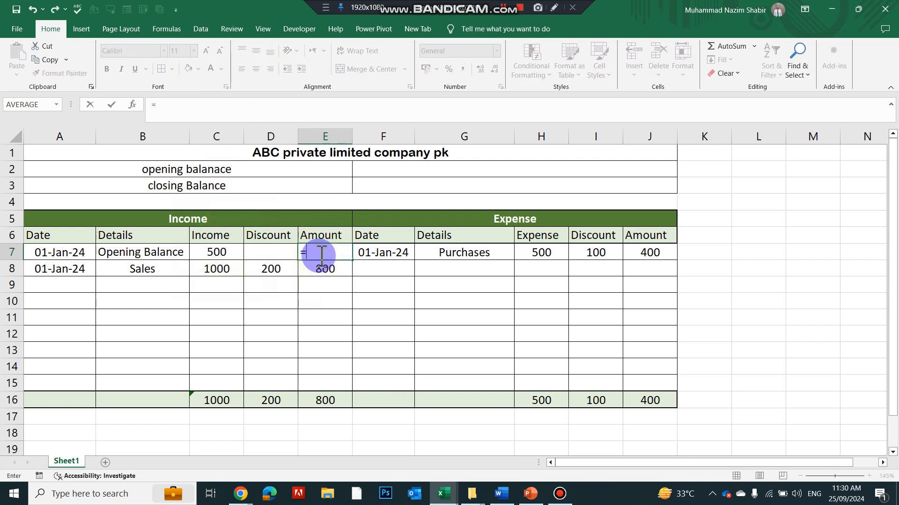
pyautogui.press('Left')
pyautogui.press('Left')
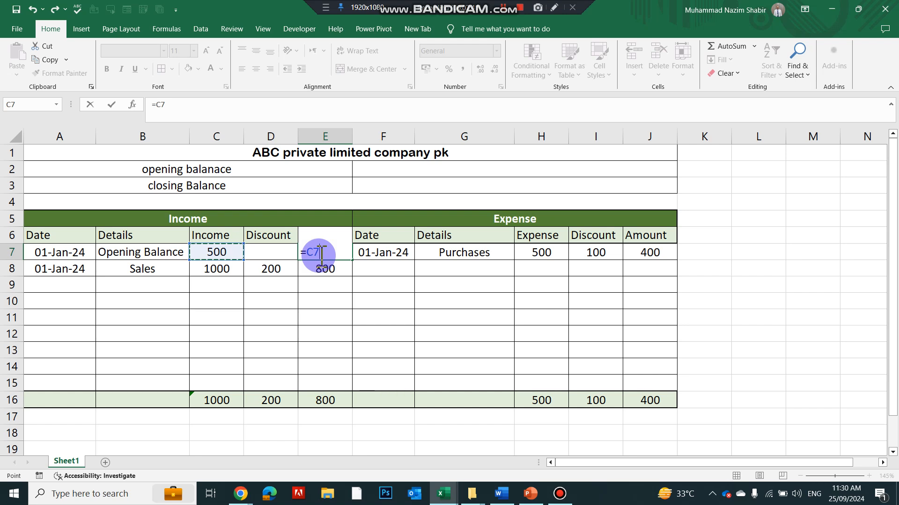
pyautogui.press('Return')
pyautogui.moveTo(318, 255); pyautogui.dragTo(333, 378)
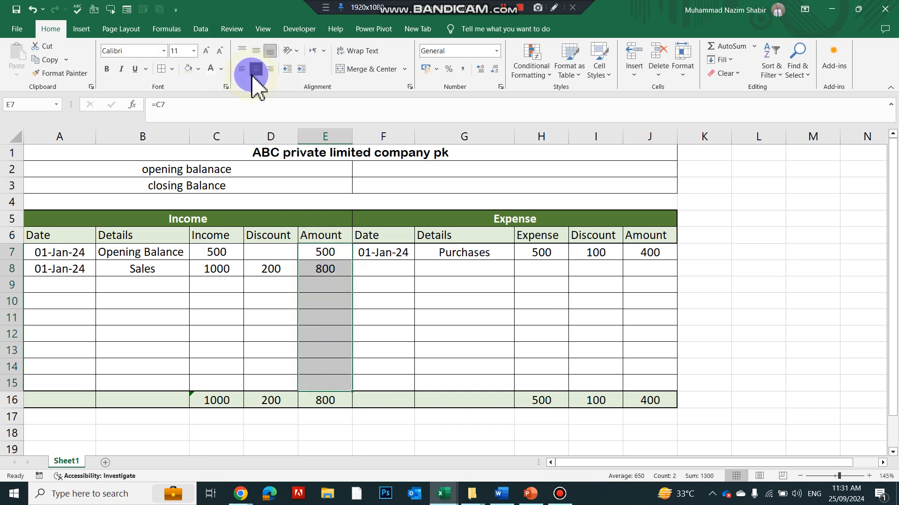
pyautogui.click(341, 355)
# Format the income and expense figures C7:E16 and H7:J16 as US dollar accounting, and widen column D slightly.
pyautogui.moveTo(215, 253); pyautogui.dragTo(325, 395)
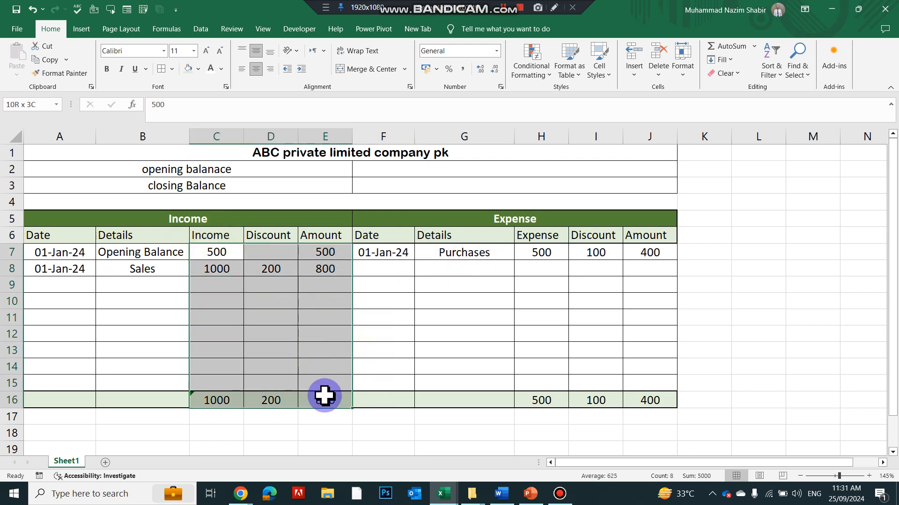
pyautogui.moveTo(543, 250); pyautogui.dragTo(640, 398)
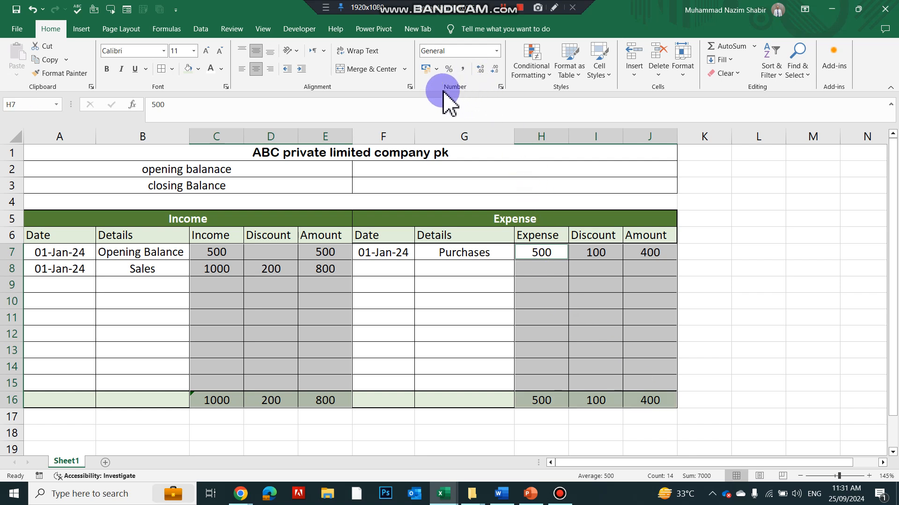
pyautogui.click(436, 70)
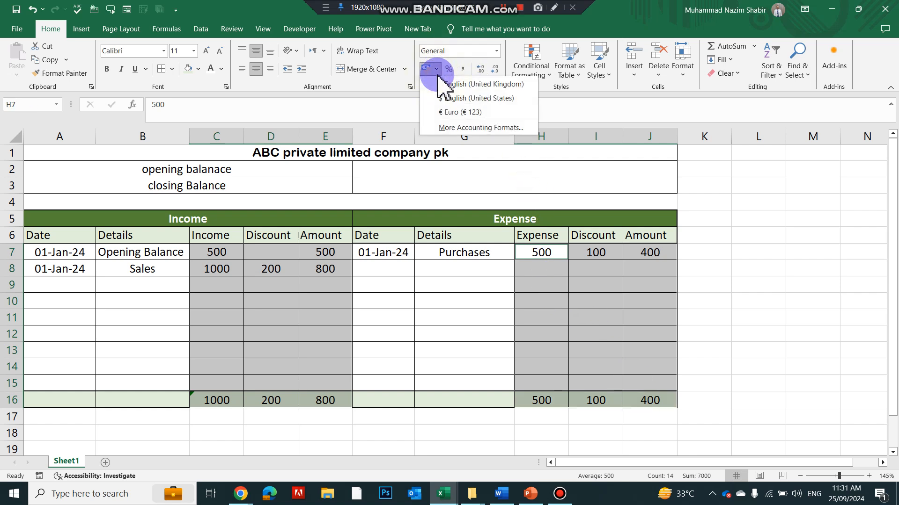
pyautogui.click(450, 99)
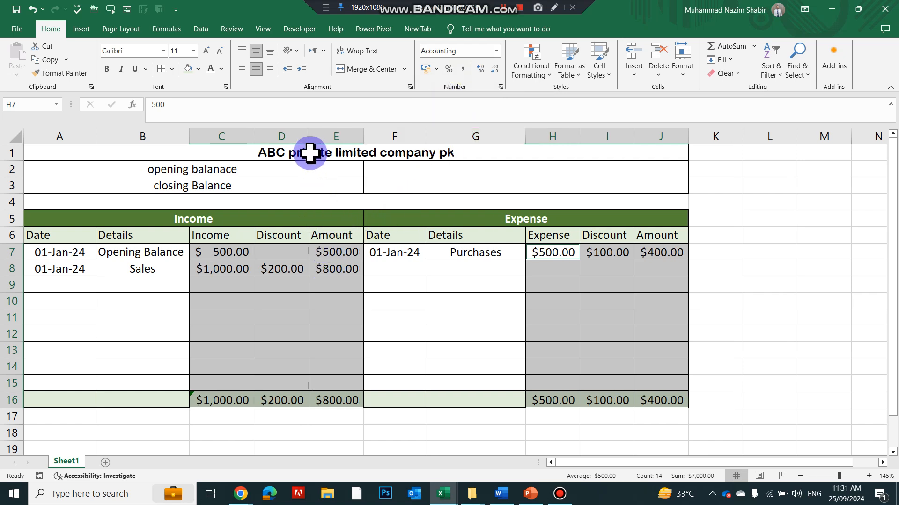
pyautogui.moveTo(309, 136); pyautogui.dragTo(319, 137)
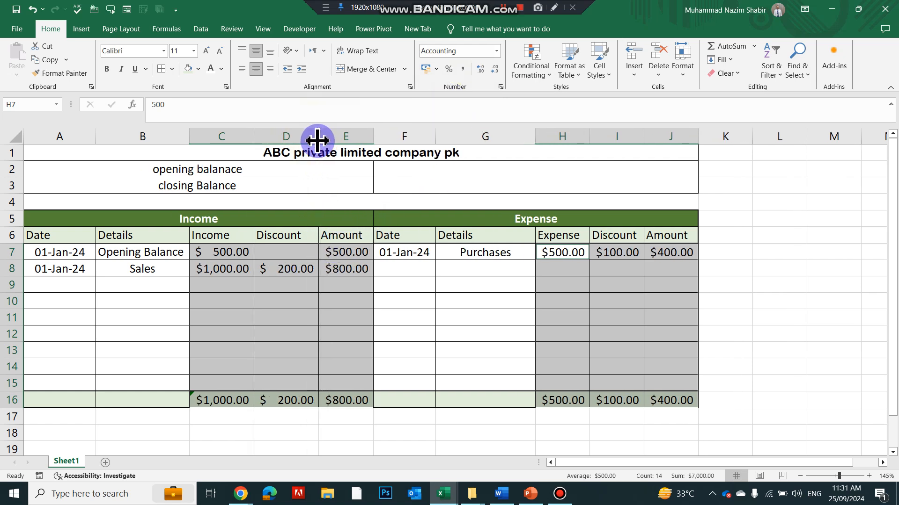
# Enter 0 as the opening balance's discount in D7 and widen the income Amount column E slightly.
pyautogui.click(294, 252)
pyautogui.write('0')
pyautogui.press('Return')
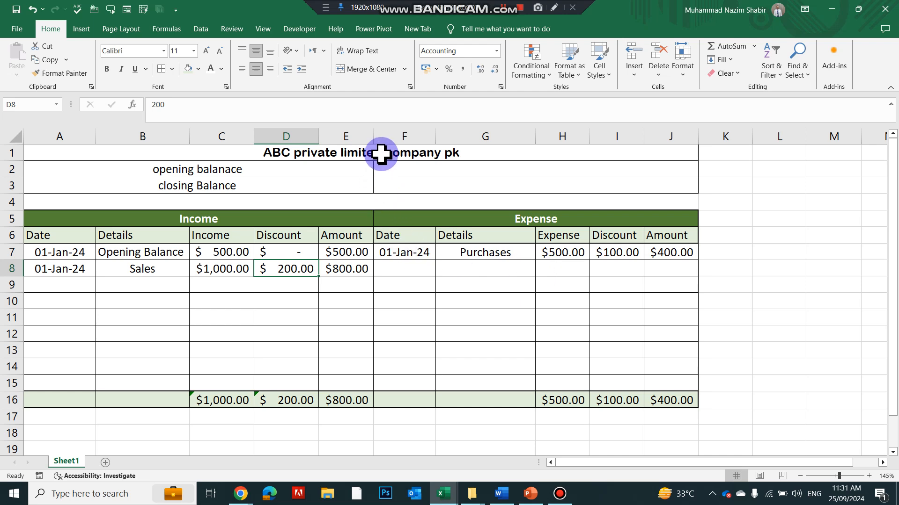
pyautogui.moveTo(374, 138); pyautogui.dragTo(380, 137)
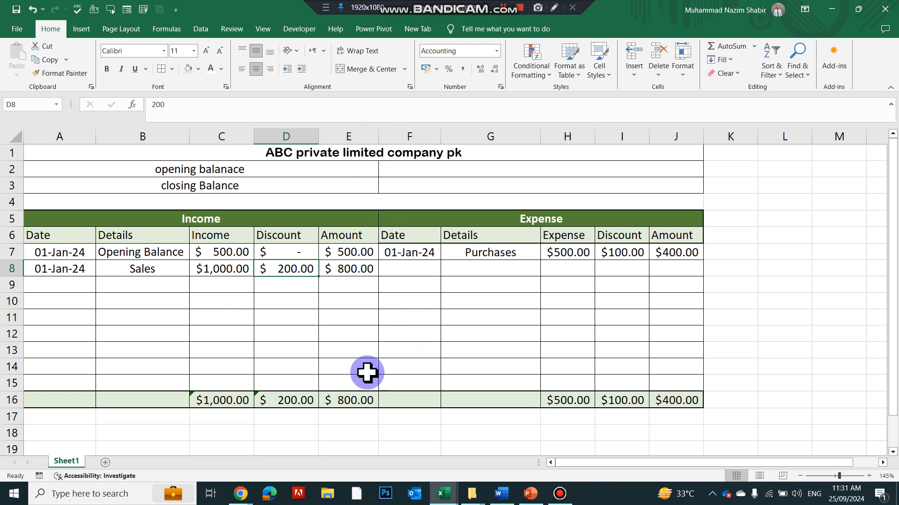
# Extend the total formula in E16 to include row 7 and autofit column E.
pyautogui.click(361, 398)
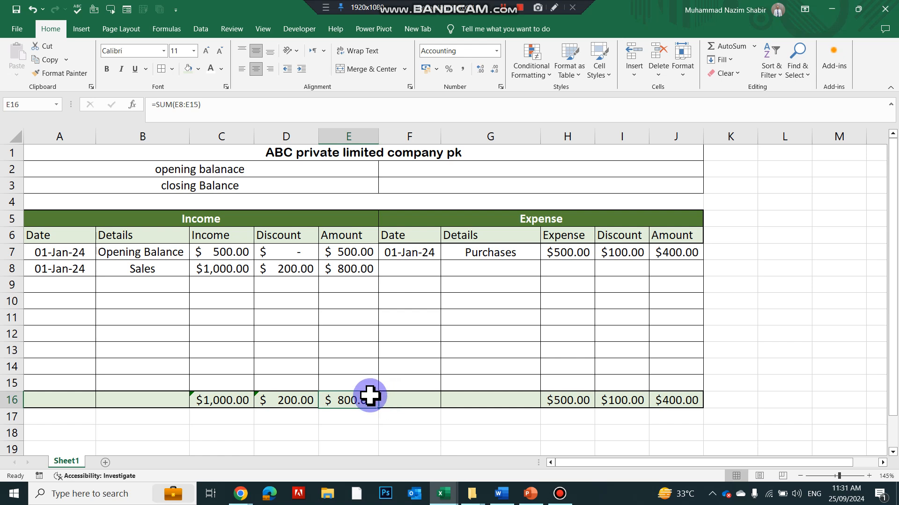
pyautogui.doubleClick(365, 397)
pyautogui.moveTo(378, 261); pyautogui.dragTo(379, 243)
pyautogui.press('Return')
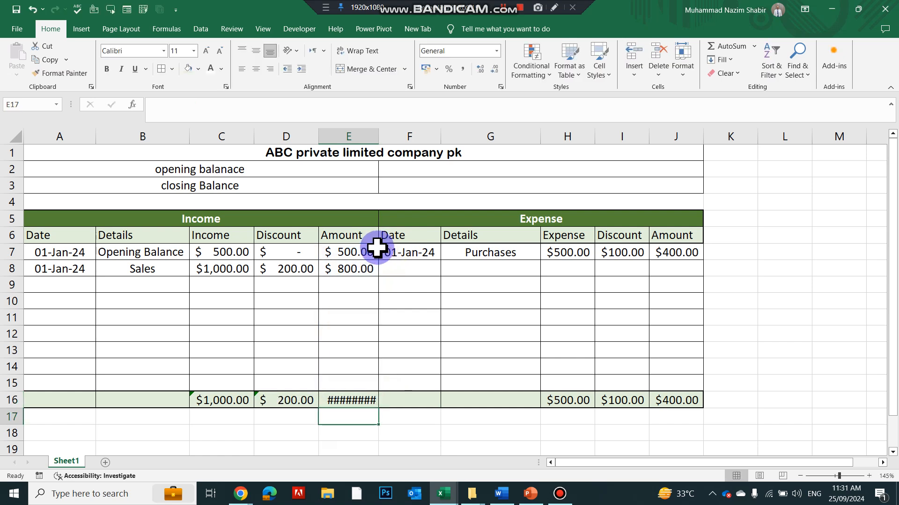
pyautogui.doubleClick(379, 135)
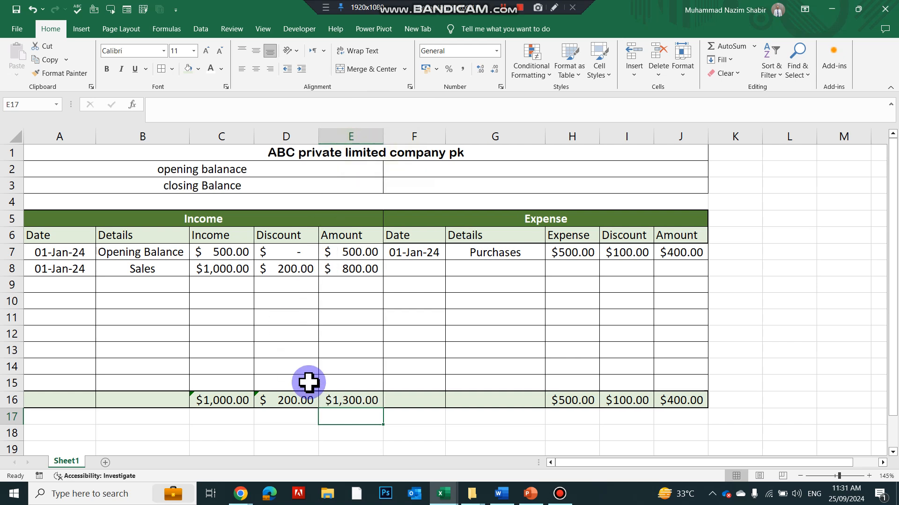
# Copy the E16 total formula to D16 and C16 so both sum rows 7 to 15.
pyautogui.click(351, 399)
pyautogui.hotkey('ctrl', 'c')
pyautogui.click(297, 401)
pyautogui.hotkey('ctrl', 'v')
pyautogui.click(242, 400)
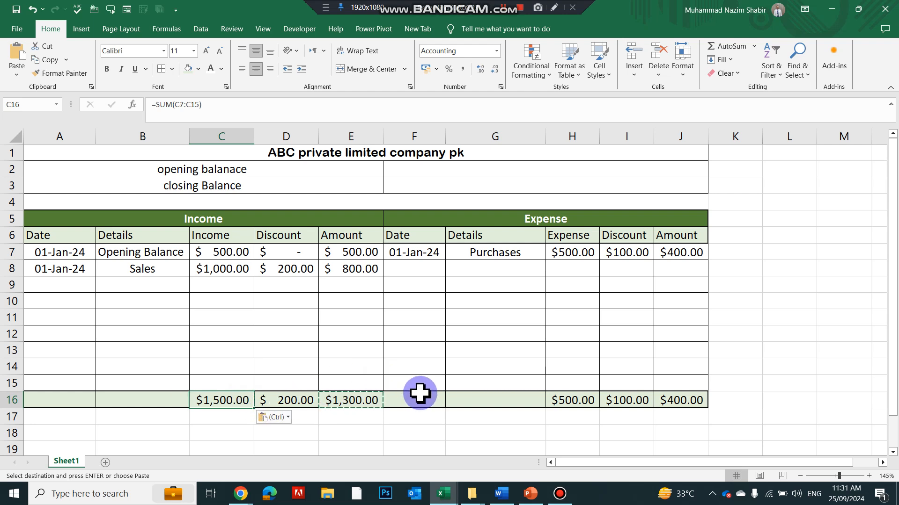
pyautogui.hotkey('ctrl', 's')
pyautogui.click(547, 310)
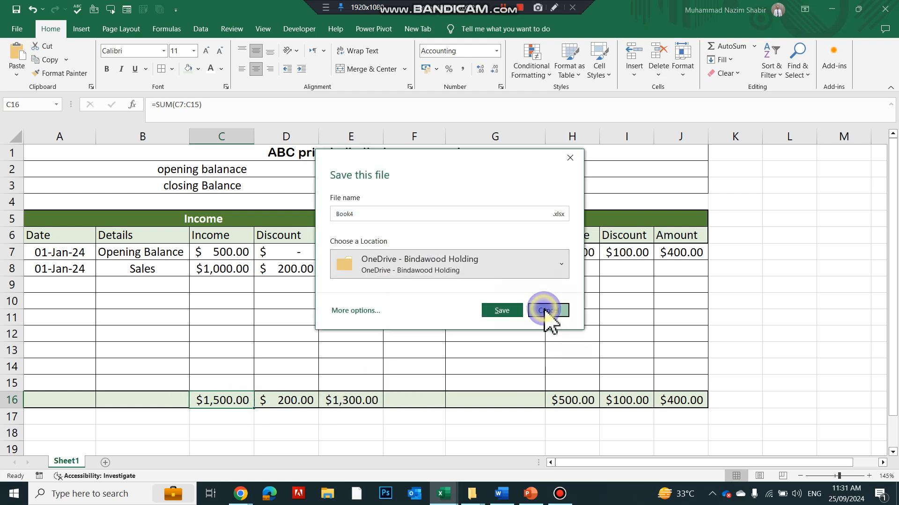
pyautogui.click(453, 402)
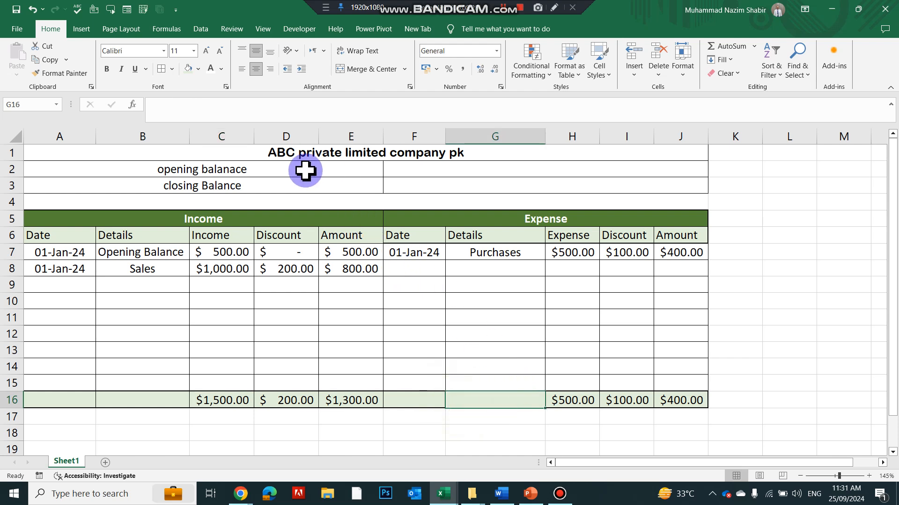
# Link the opening balance cell F2 by formula to the 500 opening balance entry in the income table.
pyautogui.click(248, 173)
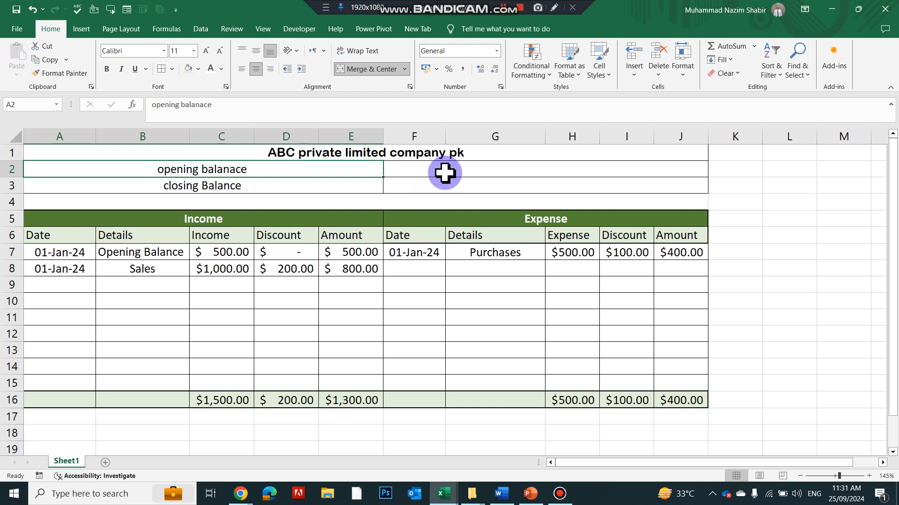
pyautogui.click(482, 171)
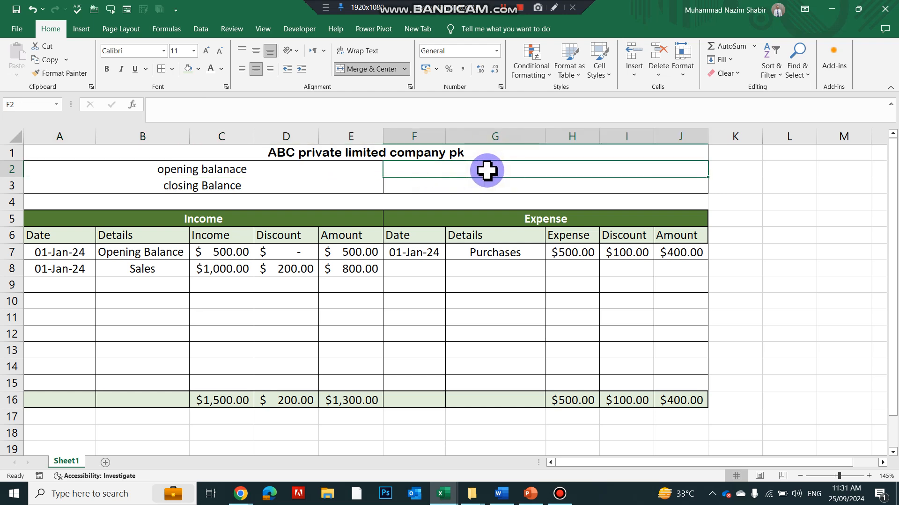
pyautogui.write('=')
pyautogui.press('Down')
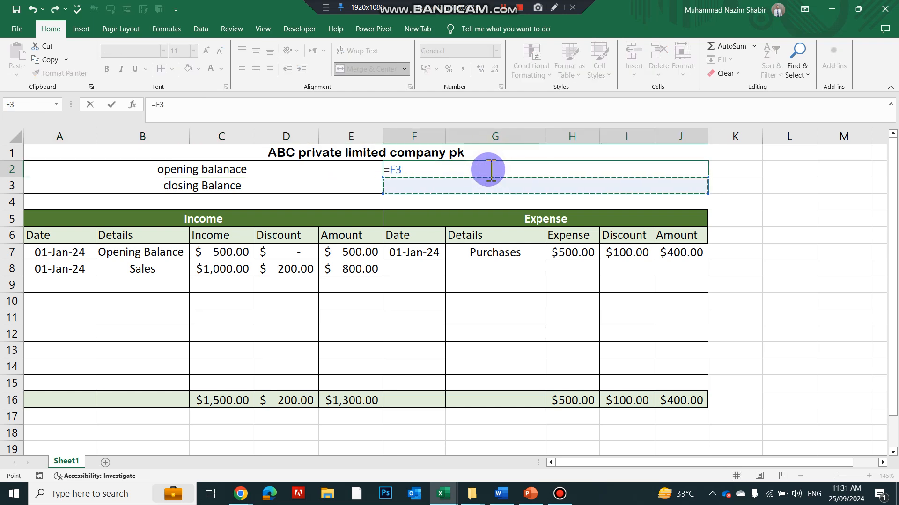
pyautogui.press('Left')
pyautogui.press('Down')
pyautogui.press('Down')
pyautogui.press('Down')
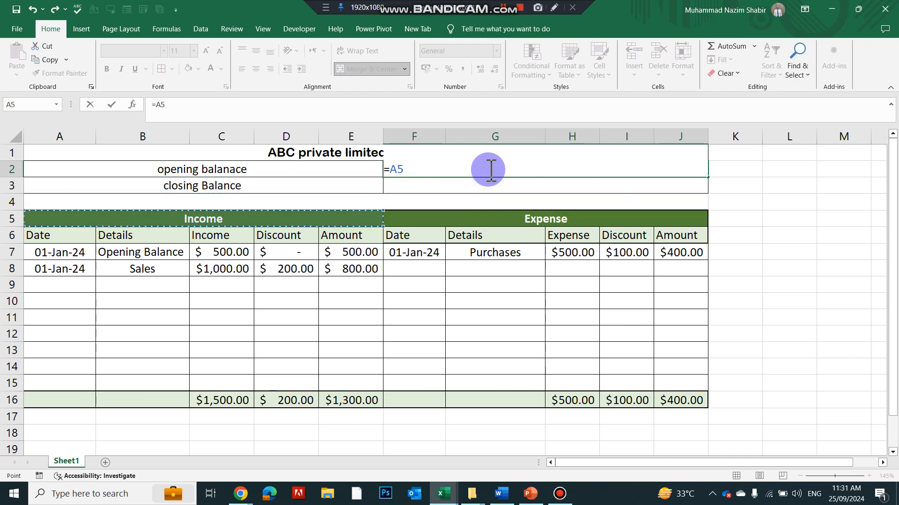
pyautogui.press('Down')
pyautogui.press('Right')
pyautogui.press('Right')
pyautogui.press('Return')
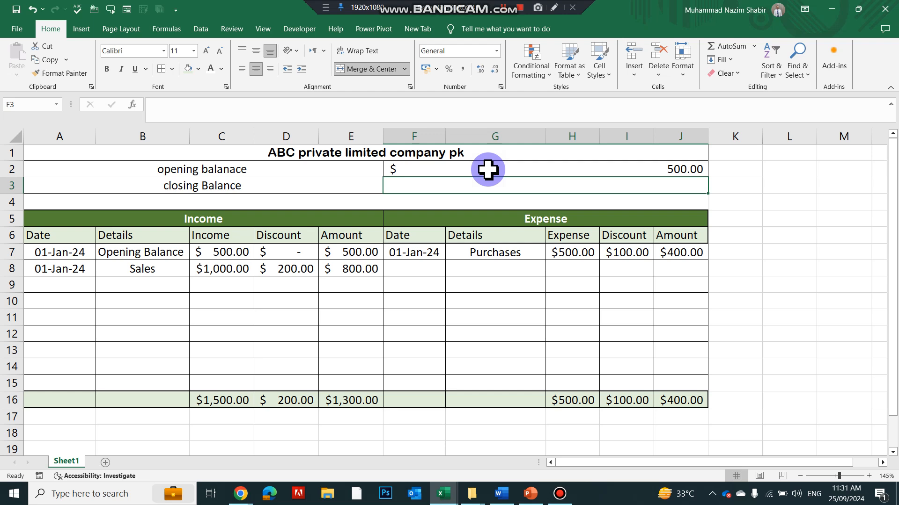
# Calculate the closing balance in F3 with the formula =E16-J16.
pyautogui.write('=')
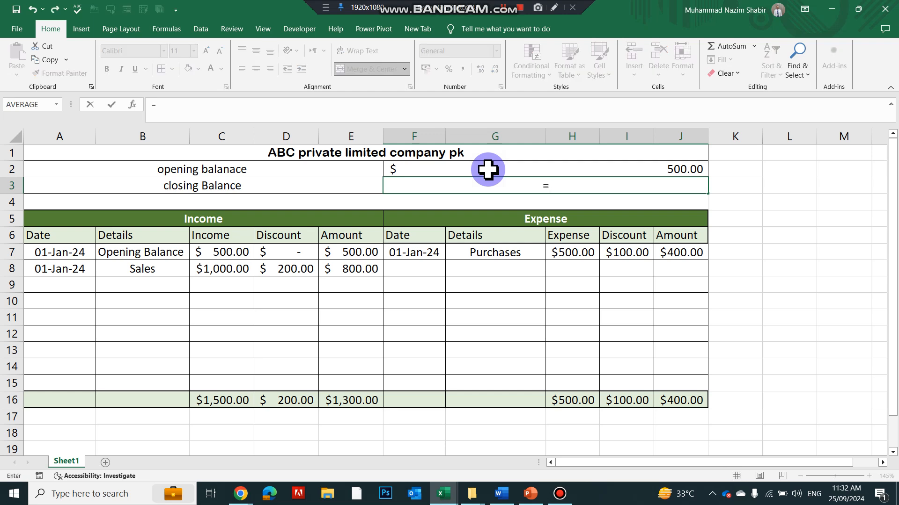
pyautogui.click(364, 399)
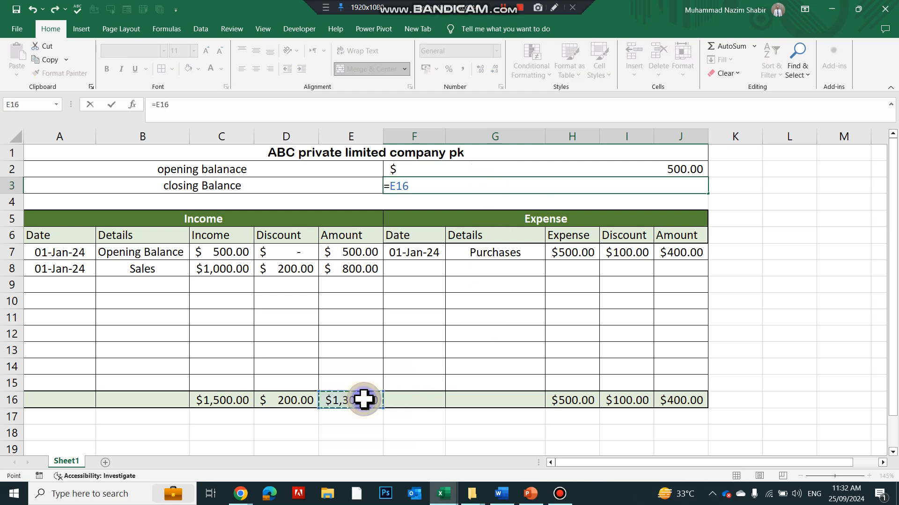
pyautogui.write('-')
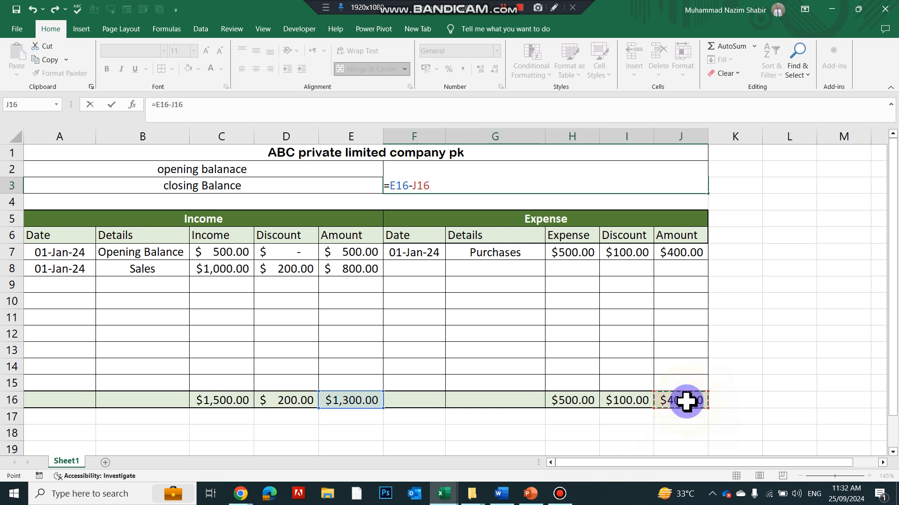
pyautogui.press('Return')
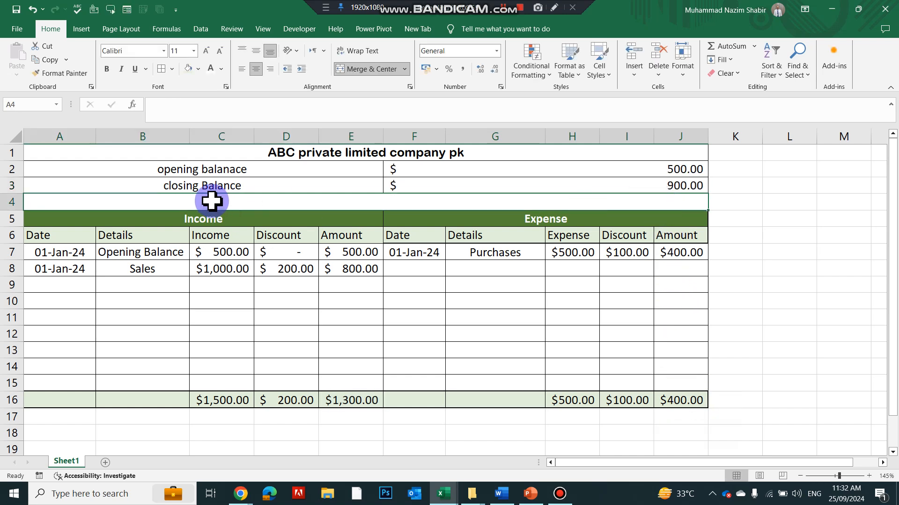
# Correct the labels in A3 and A2 to read Closing Balance and Opening Balance.
pyautogui.click(200, 188)
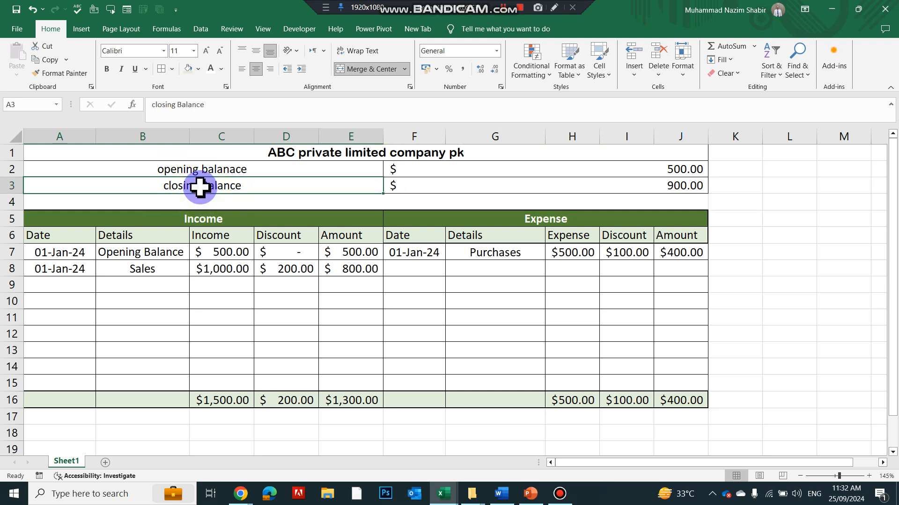
pyautogui.write('C')
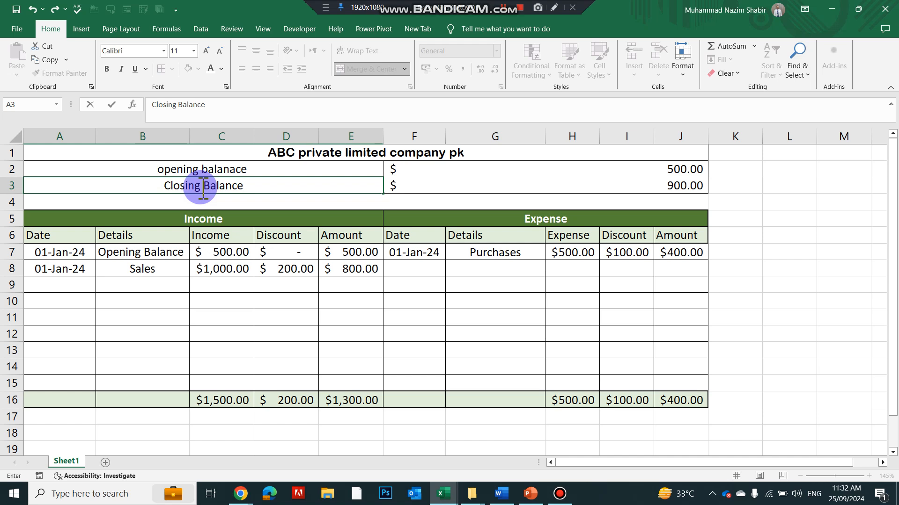
pyautogui.write('losing Balance')
pyautogui.press('Return')
pyautogui.click(189, 171)
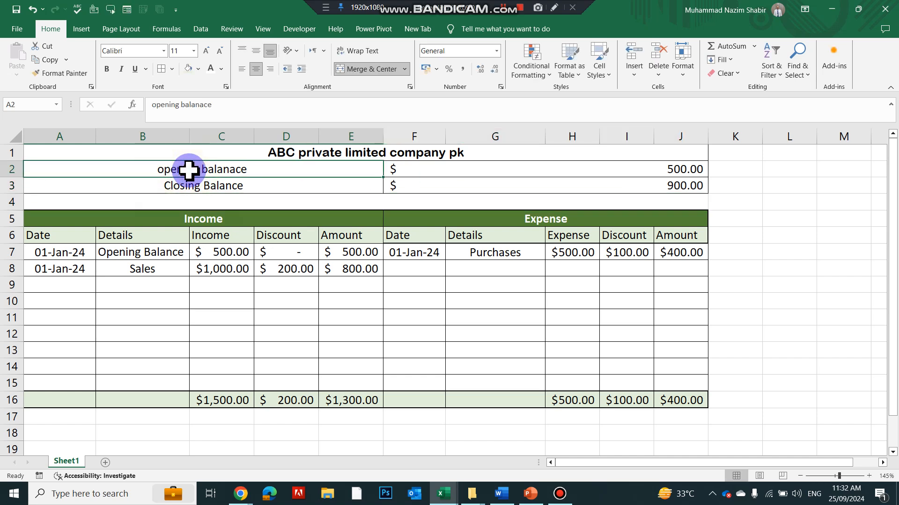
pyautogui.write('O')
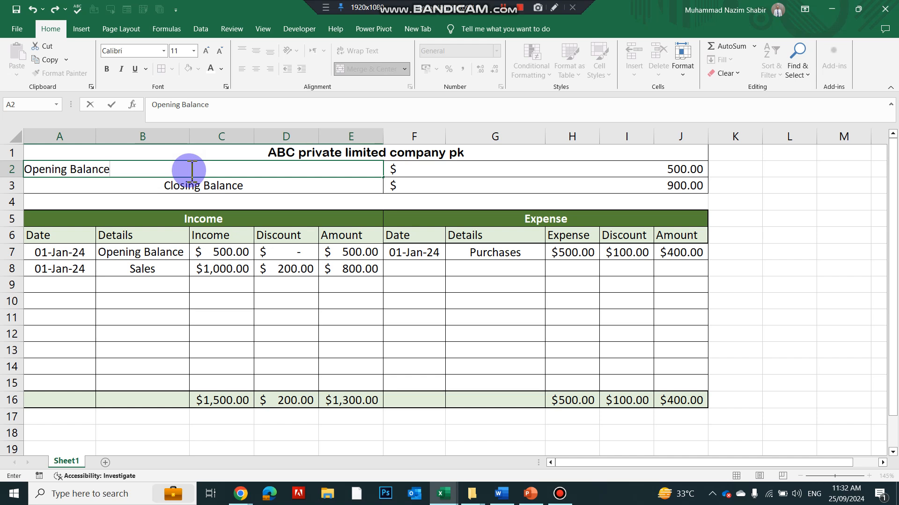
pyautogui.press('Return')
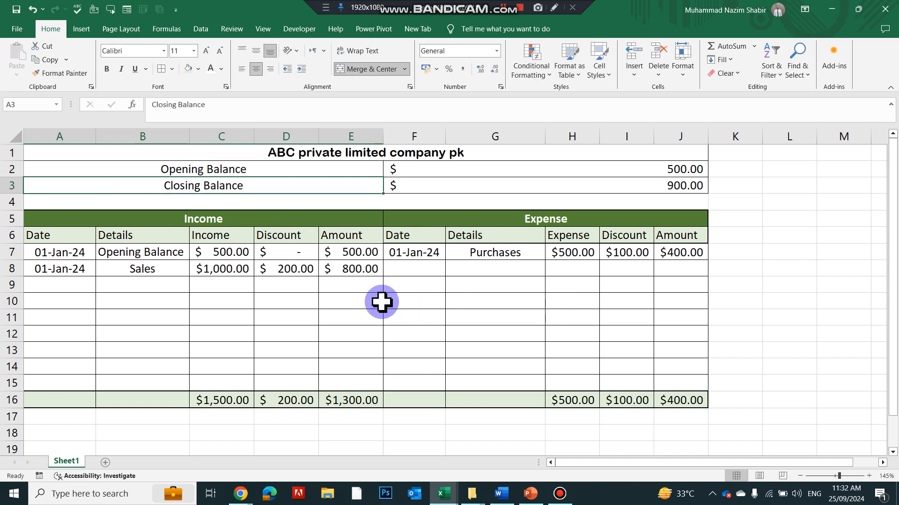
# Apply thick outside borders to the company title cell in row 1.
pyautogui.click(428, 280)
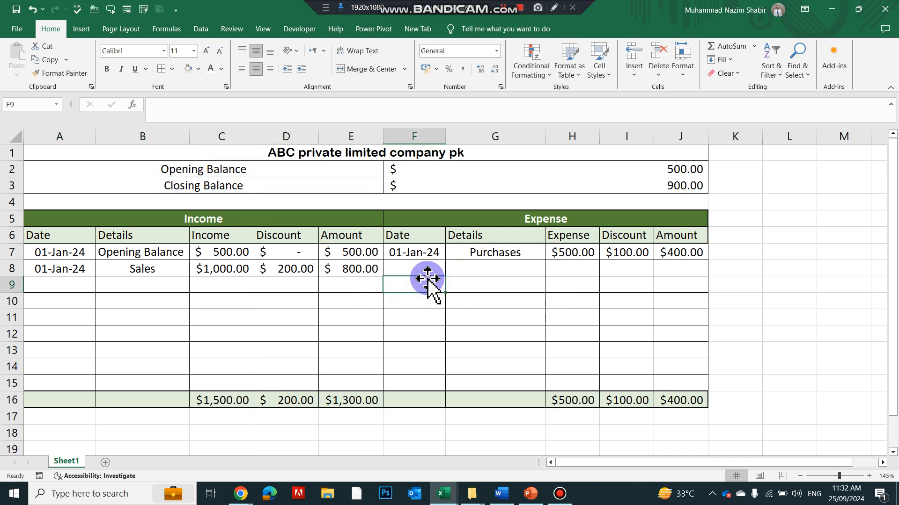
pyautogui.click(344, 151)
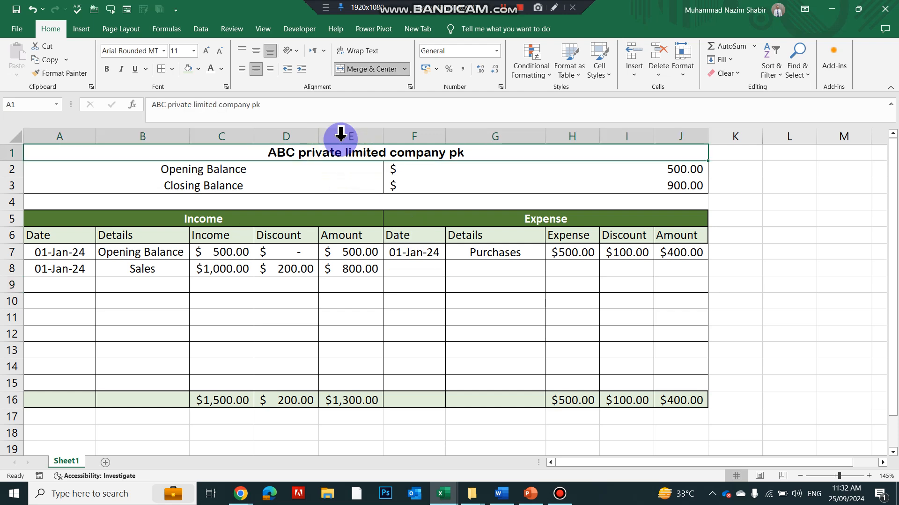
pyautogui.click(173, 69)
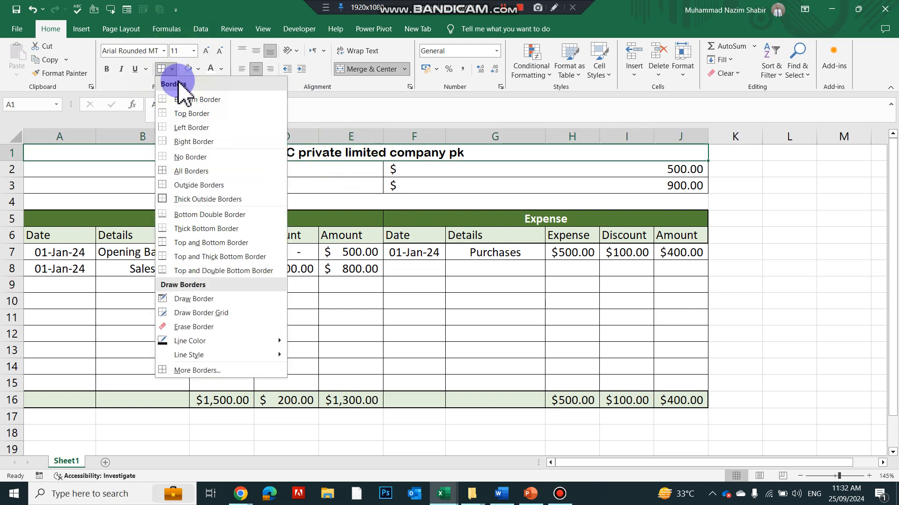
pyautogui.click(164, 199)
# Insert a blank row above the company title.
pyautogui.click(12, 153)
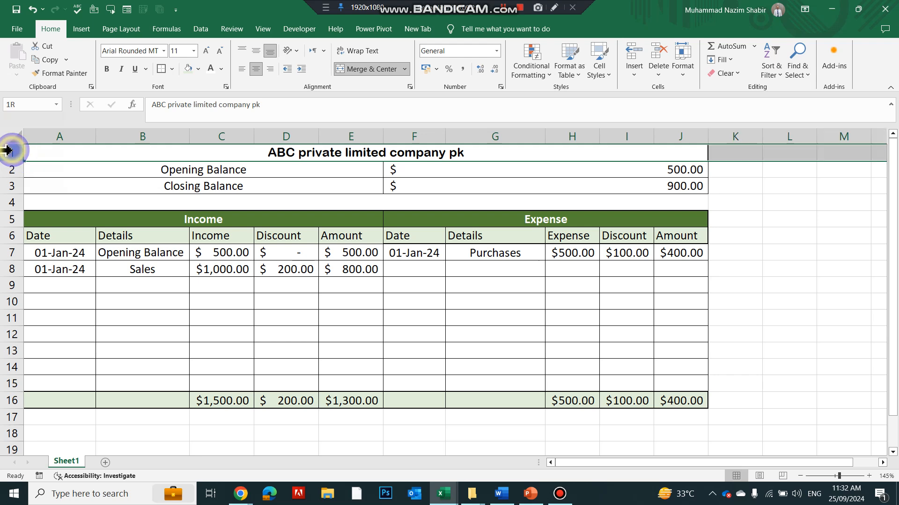
pyautogui.rightClick(11, 153)
pyautogui.click(40, 251)
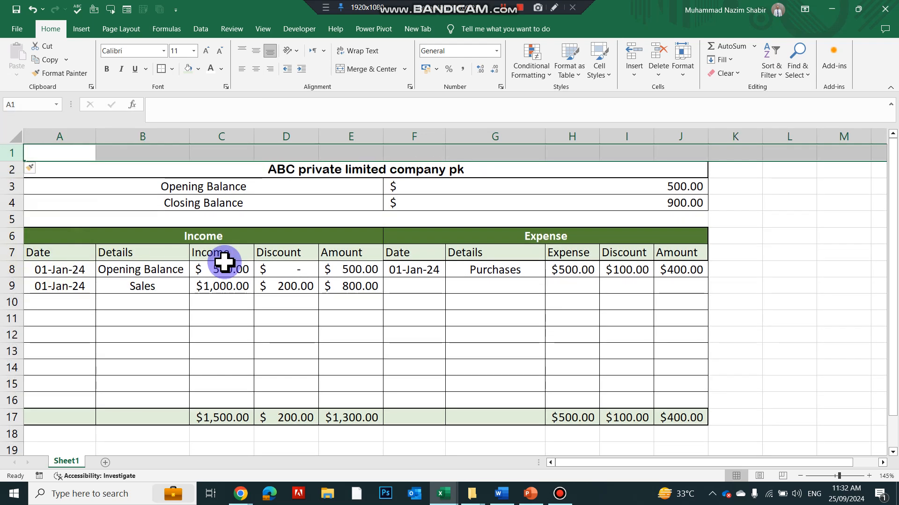
pyautogui.click(249, 216)
# Insert a blank column before column A and make it a narrow margin.
pyautogui.click(58, 139)
pyautogui.rightClick(58, 139)
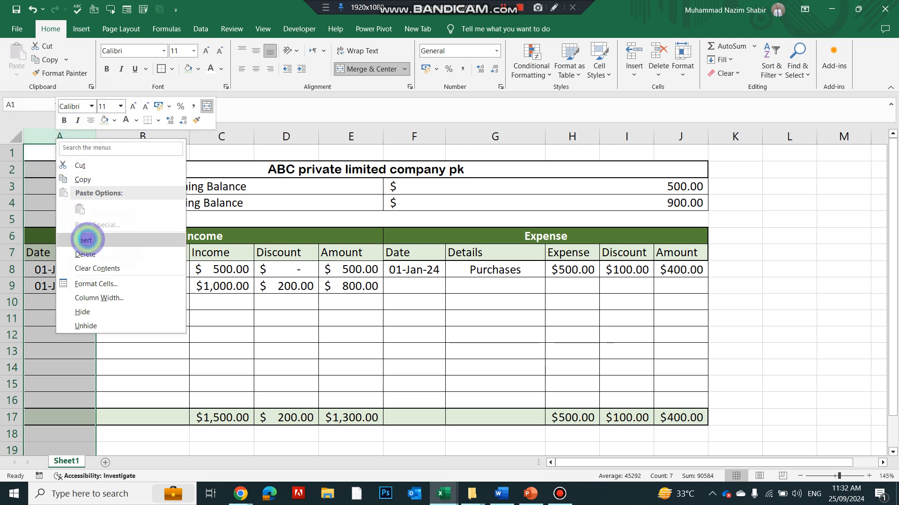
pyautogui.click(84, 241)
pyautogui.moveTo(77, 140); pyautogui.dragTo(51, 137)
pyautogui.click(157, 234)
pyautogui.click(184, 283)
# Apply thick outside borders to the title and balance block B2:K4 and to the income and expense table B6:K17.
pyautogui.moveTo(96, 176); pyautogui.dragTo(608, 208)
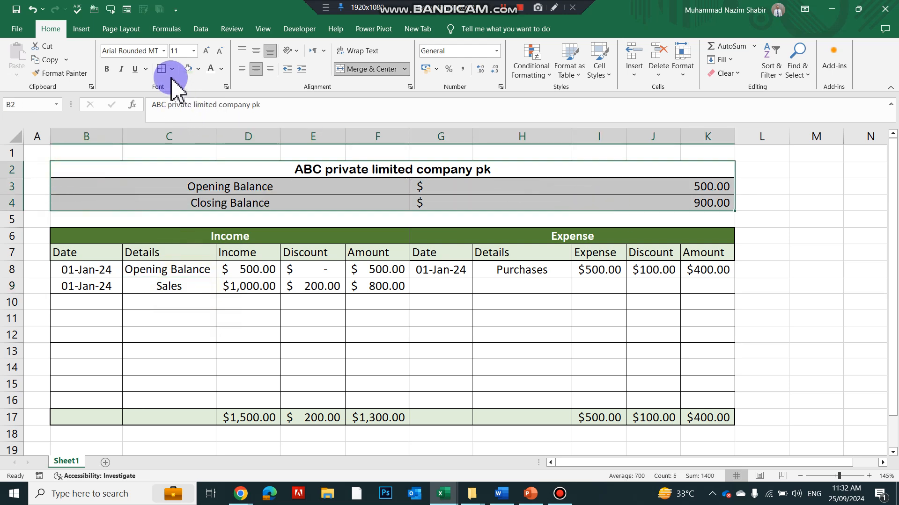
pyautogui.click(383, 248)
pyautogui.moveTo(61, 235); pyautogui.dragTo(658, 417)
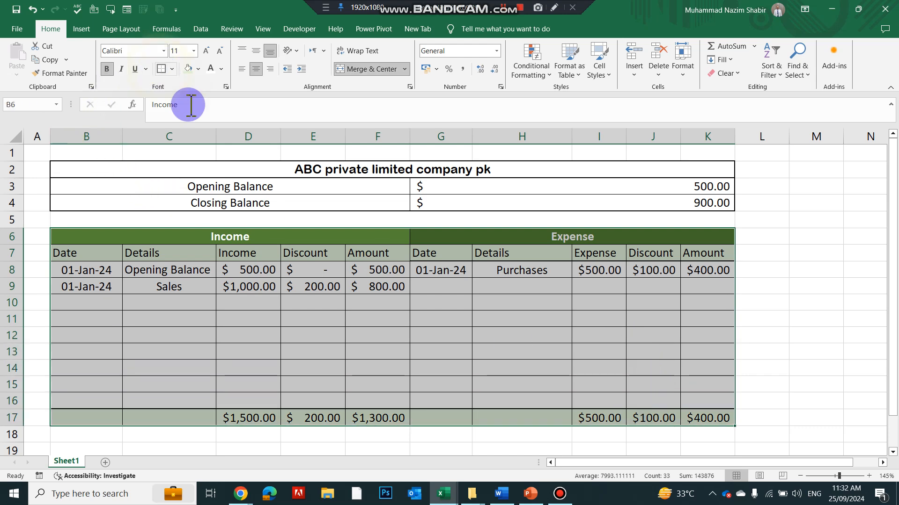
pyautogui.click(248, 317)
# Left-align the Details entries of both tables in C8:C17 and H8:H17.
pyautogui.moveTo(176, 272); pyautogui.dragTo(190, 420)
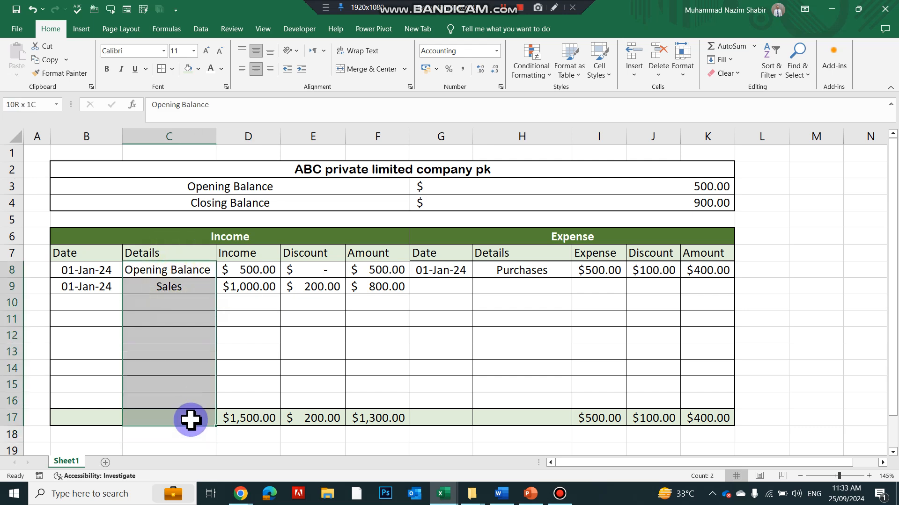
pyautogui.click(242, 70)
pyautogui.moveTo(522, 271); pyautogui.dragTo(543, 415)
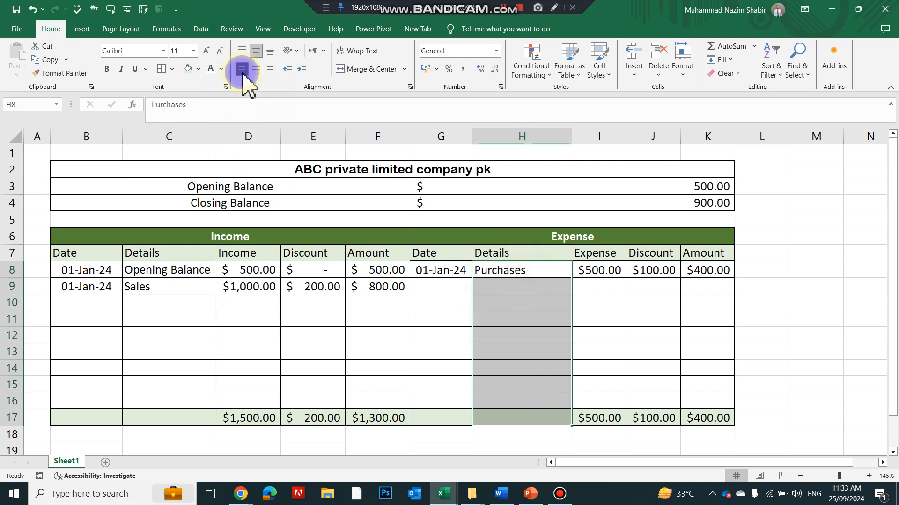
pyautogui.click(511, 286)
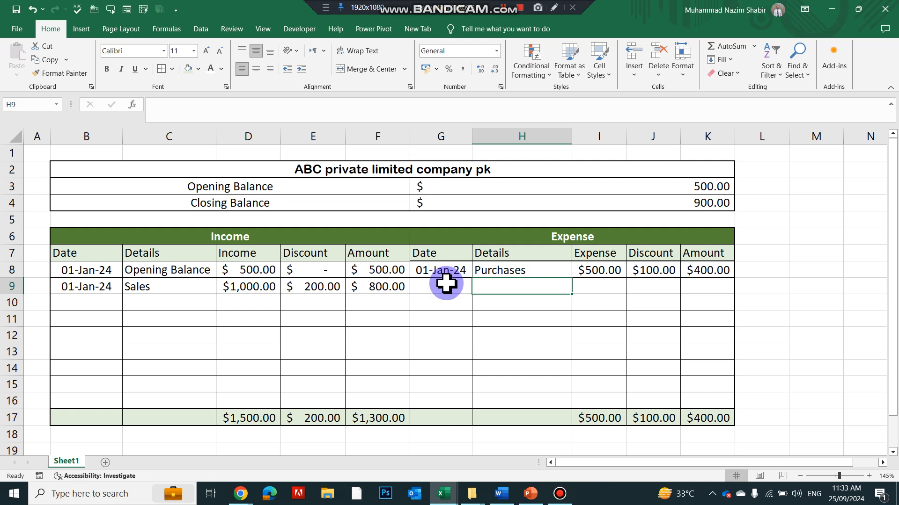
# Fill the income date series from B9 down one row so B10 holds 02-Jan-24.
pyautogui.click(446, 284)
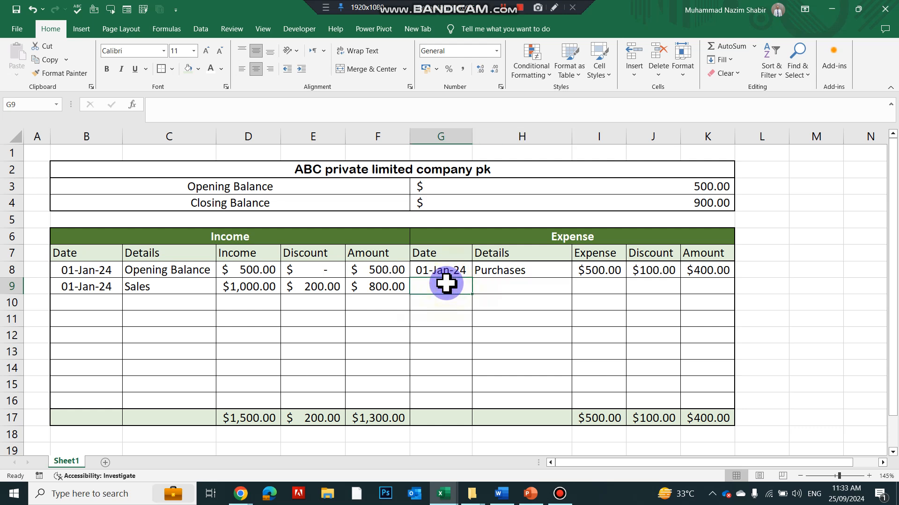
pyautogui.click(106, 307)
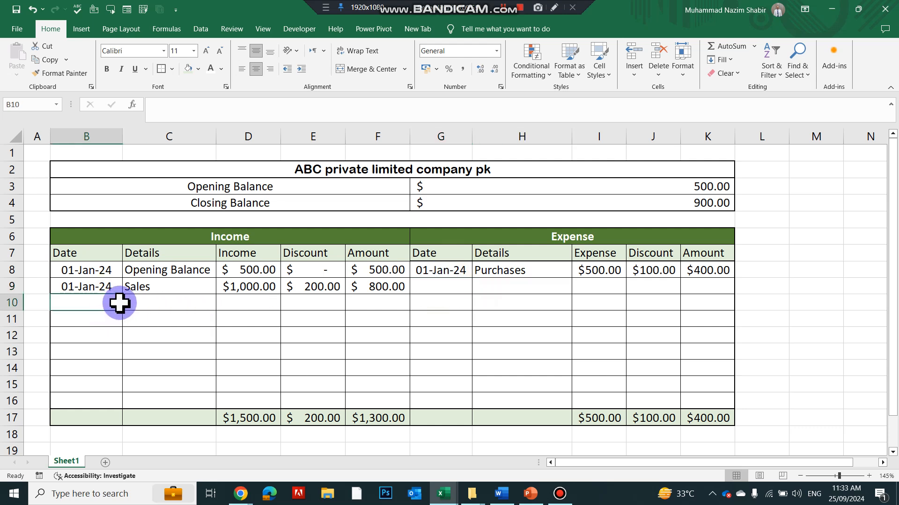
pyautogui.click(112, 289)
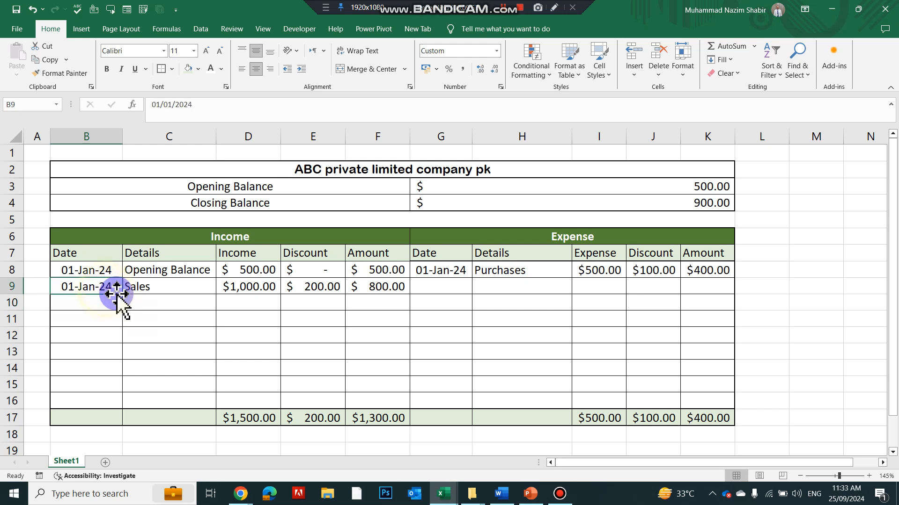
pyautogui.moveTo(122, 294); pyautogui.dragTo(123, 308)
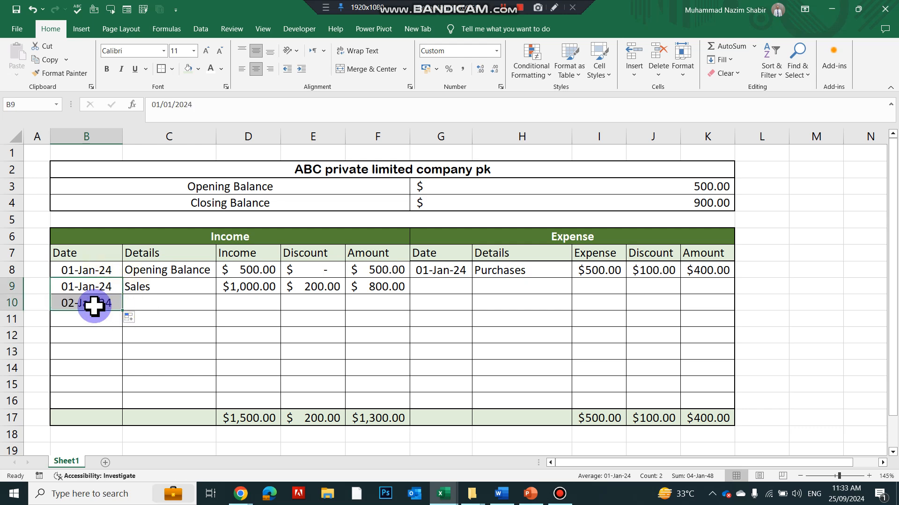